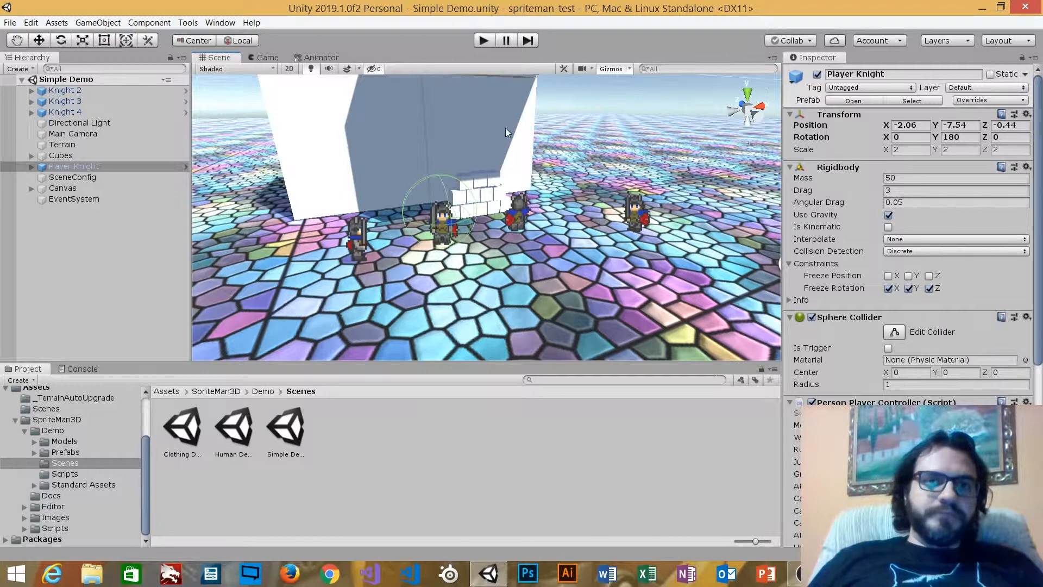
Show Player Knight's Person Player Controller in the Inspector and start playing the Simple Demo scene
{"action": "left_click", "coordinate": [286, 432]}
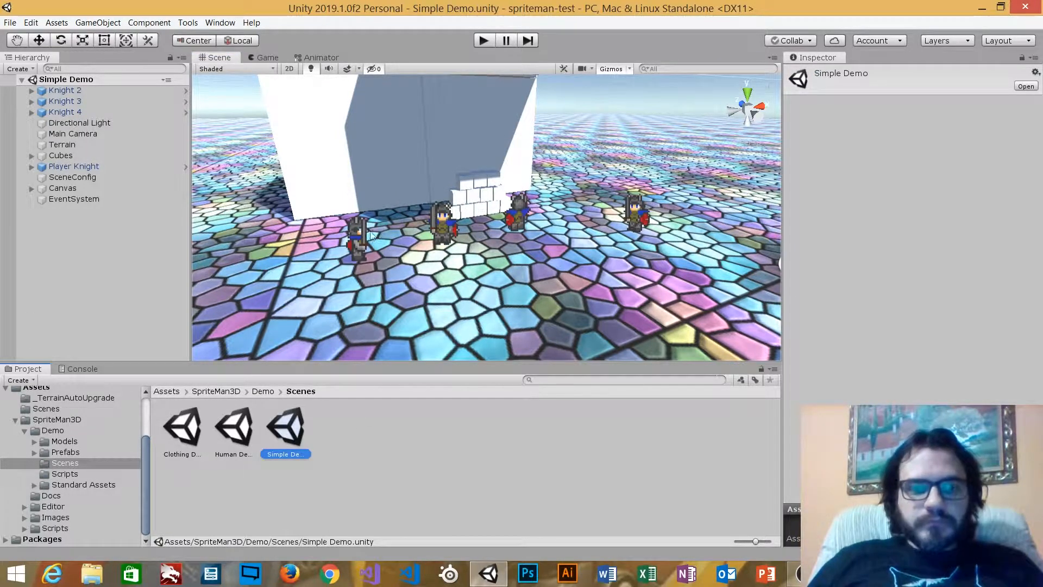
{"action": "left_click", "coordinate": [83, 168]}
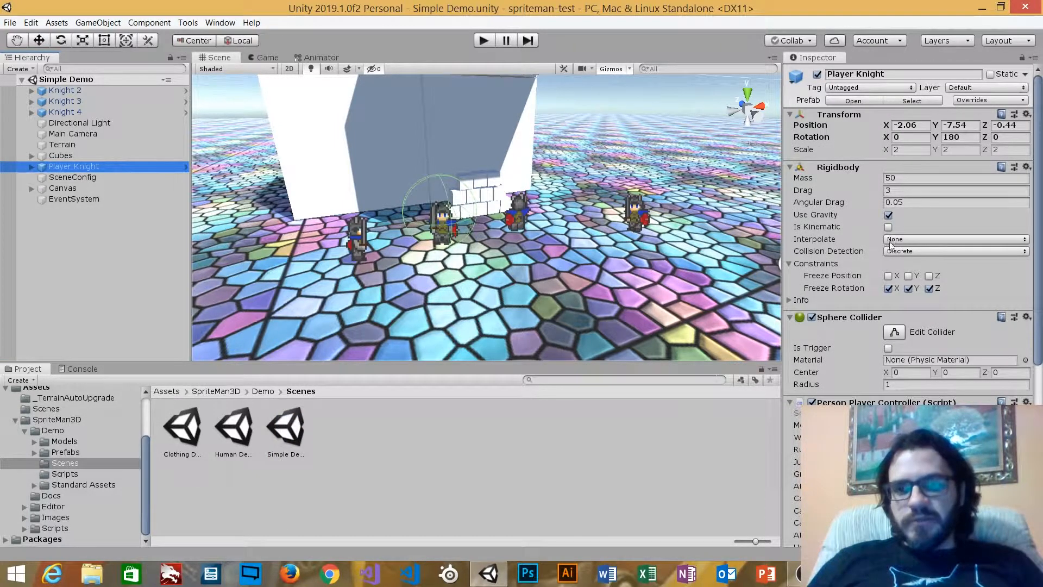
{"action": "scroll", "coordinate": [889, 247], "scroll_direction": "down", "scroll_amount": 5}
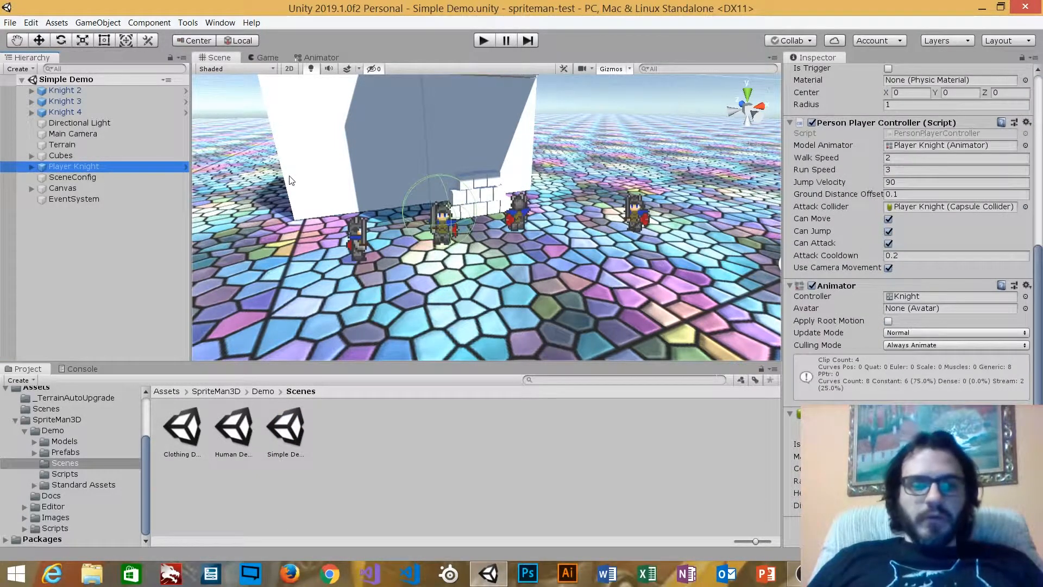
{"action": "left_click", "coordinate": [483, 41]}
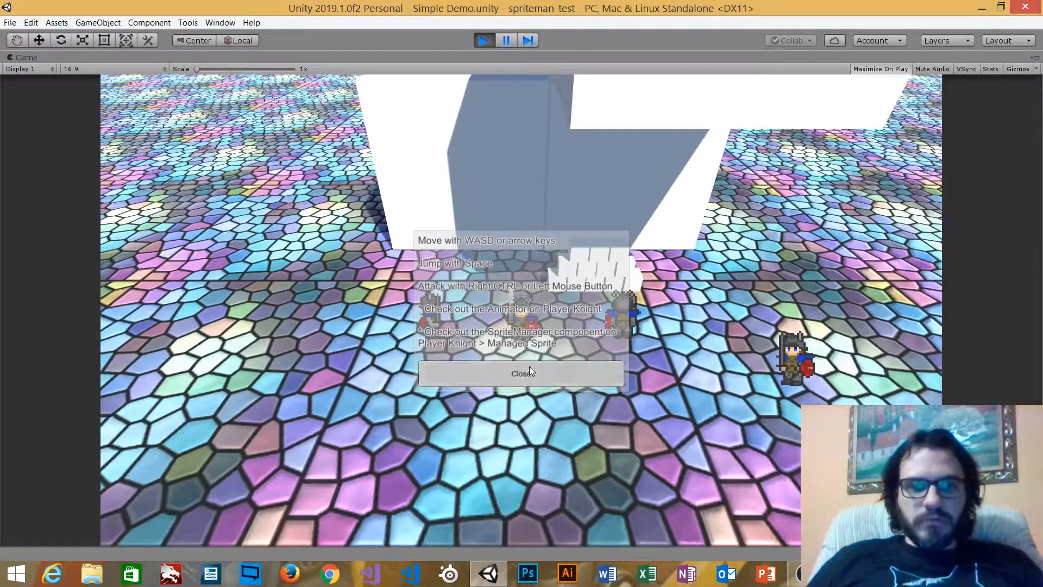
Dismiss the controls help, walk the knight around with WASD and jump twice with Space
{"action": "left_click", "coordinate": [529, 367]}
{"action": "key", "text": "s"}
{"action": "key", "text": "a"}
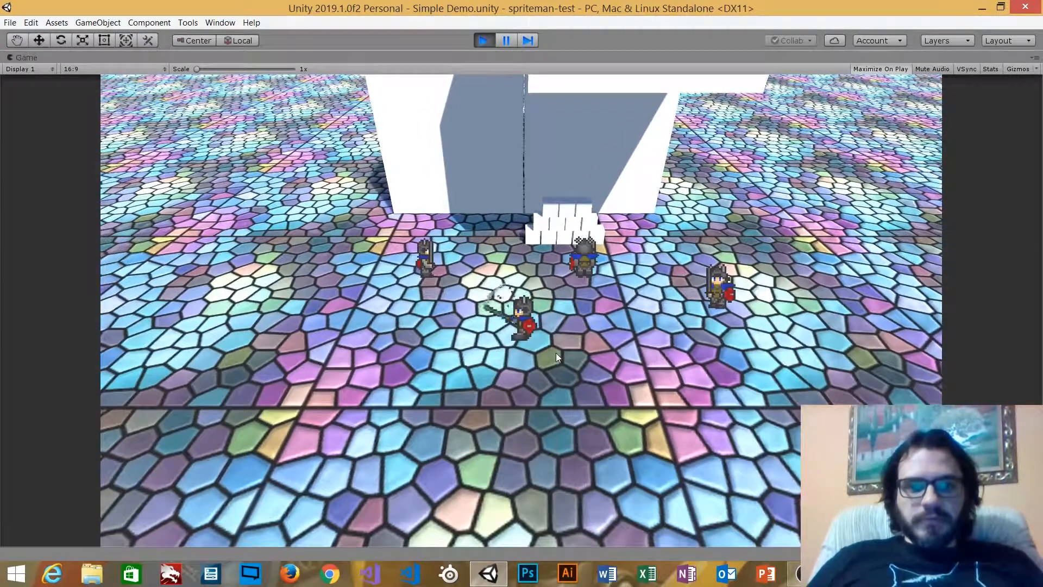
{"action": "key", "text": "d"}
{"action": "key", "text": "s"}
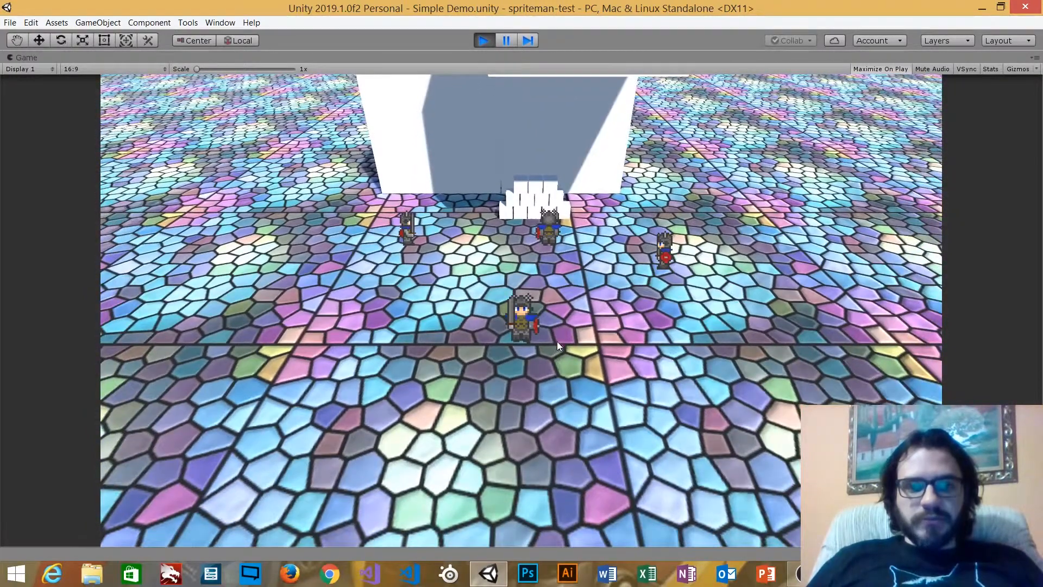
{"action": "key", "text": "s"}
{"action": "key", "text": "d"}
{"action": "key", "text": "s"}
{"action": "key", "text": "a"}
{"action": "key", "text": "w"}
{"action": "key", "text": "w"}
{"action": "key", "text": "space"}
{"action": "key", "text": "space"}
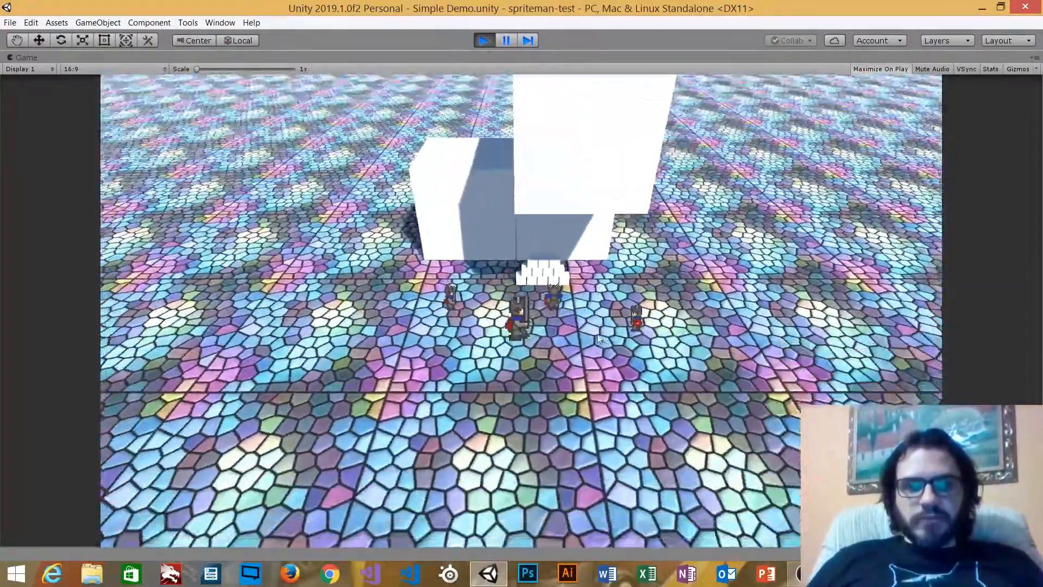
{"action": "key", "text": "space"}
{"action": "key", "text": "s"}
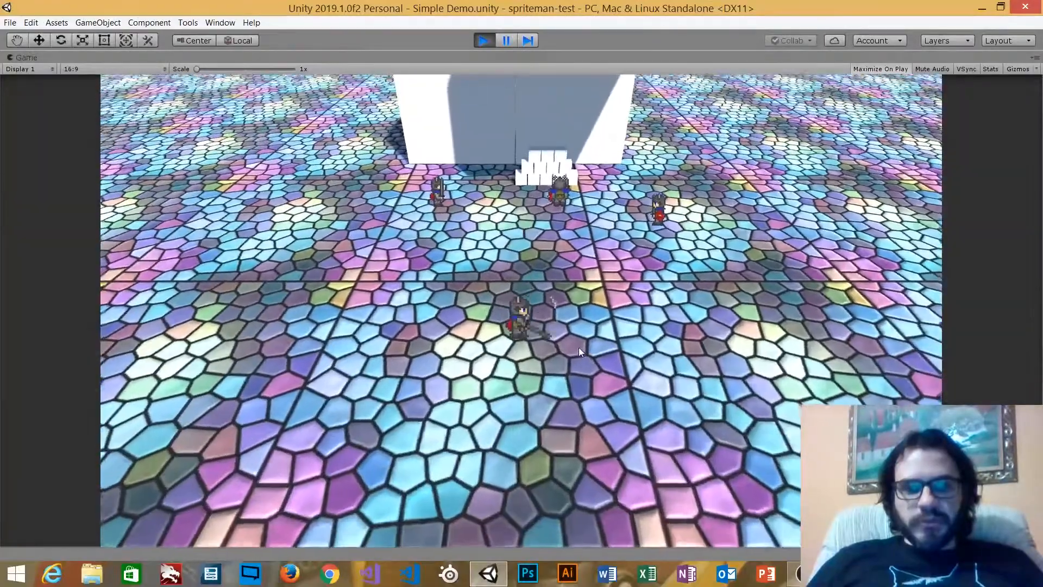
{"action": "key", "text": "w"}
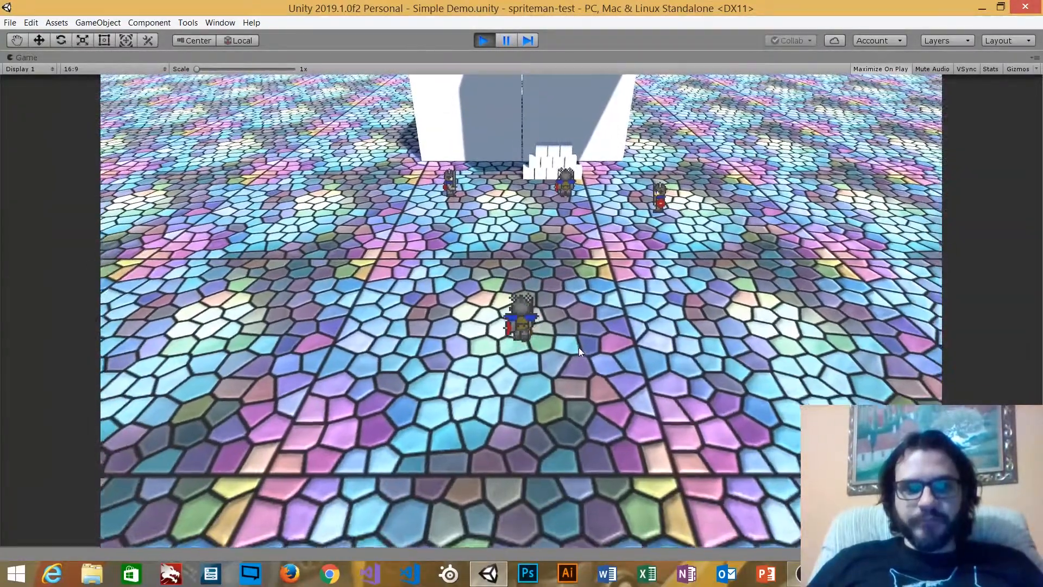
Run the knight into the white blocks along the wall, then stop play mode
{"action": "key", "text": "d"}
{"action": "key", "text": "a"}
{"action": "key", "text": "s"}
{"action": "key", "text": "a"}
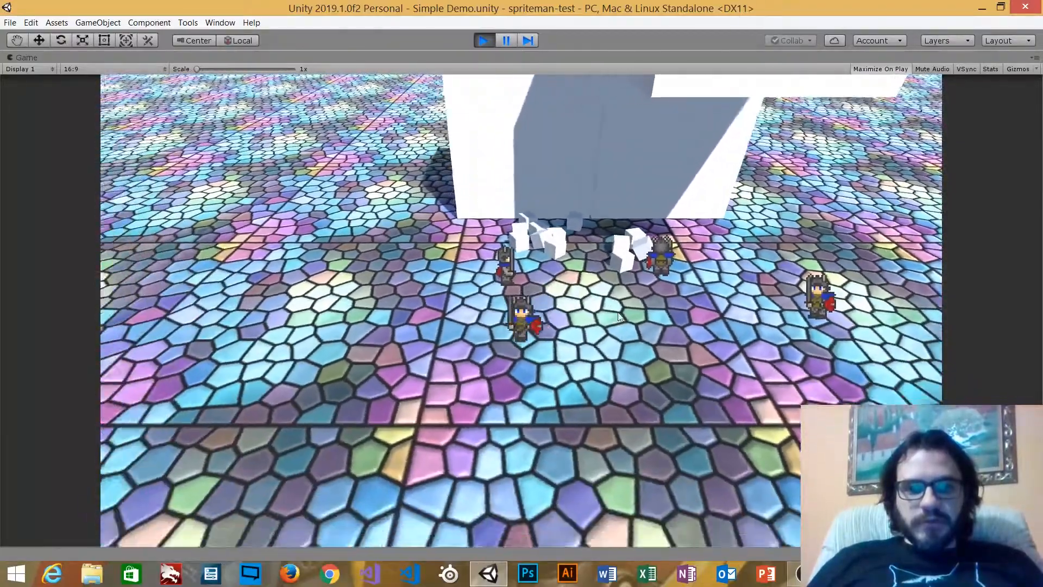
{"action": "key", "text": "w"}
{"action": "key", "text": "a"}
{"action": "key", "text": "w"}
{"action": "key", "text": "d"}
{"action": "key", "text": "s"}
{"action": "key", "text": "d"}
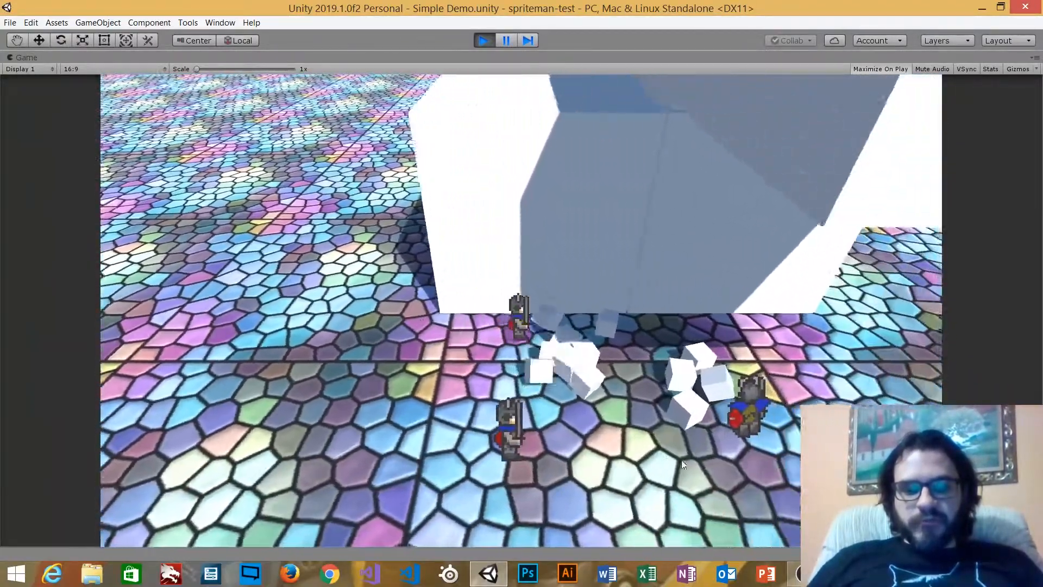
{"action": "key", "text": "s"}
{"action": "key", "text": "d"}
{"action": "key", "text": "w"}
{"action": "key", "text": "s"}
{"action": "key", "text": "a"}
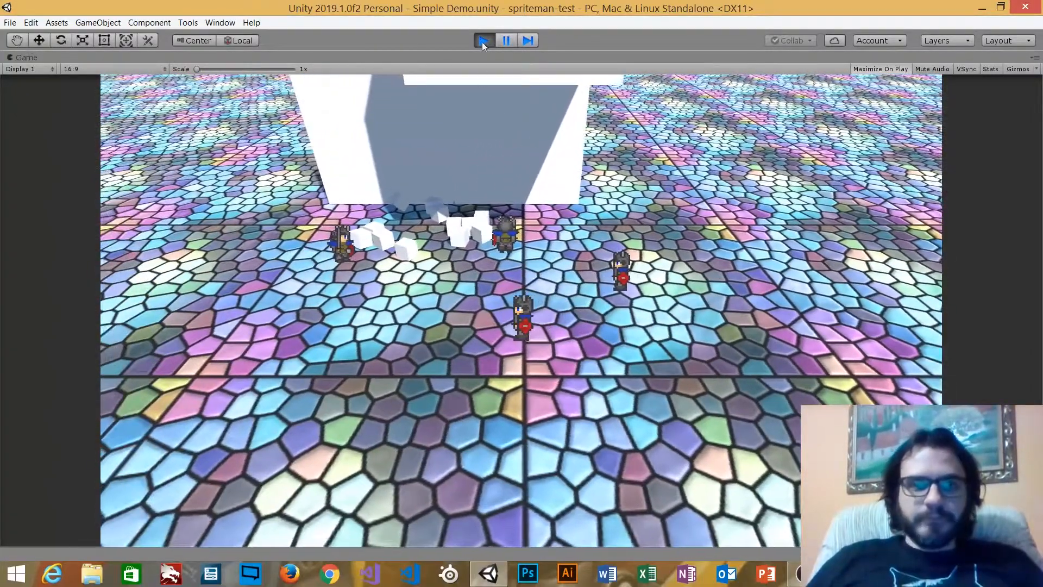
{"action": "left_click", "coordinate": [483, 40]}
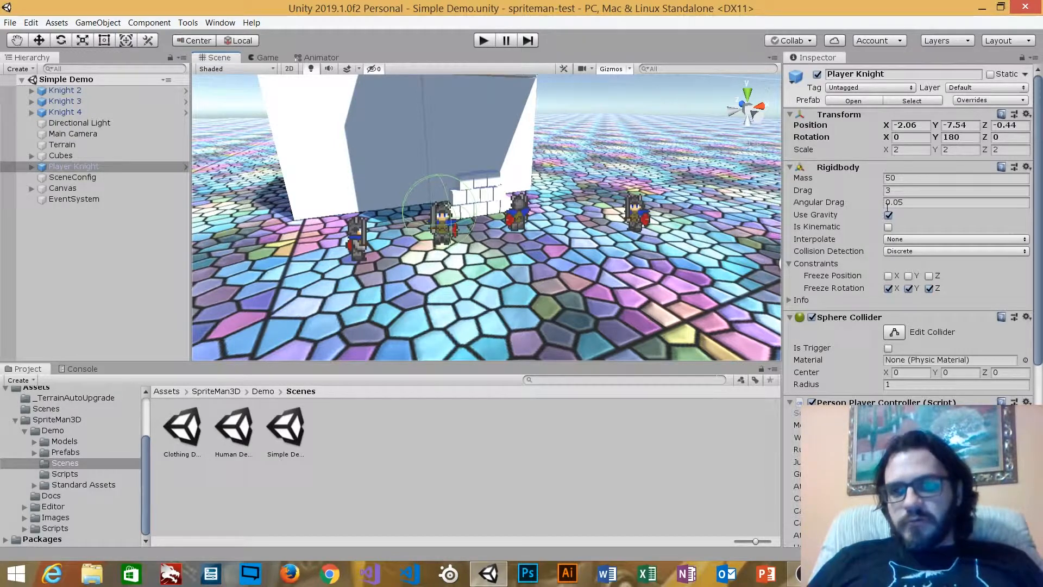
Ping Player Knight's source prefab and browse the Demo, Prefabs, characters and random folders
{"action": "left_click", "coordinate": [911, 101]}
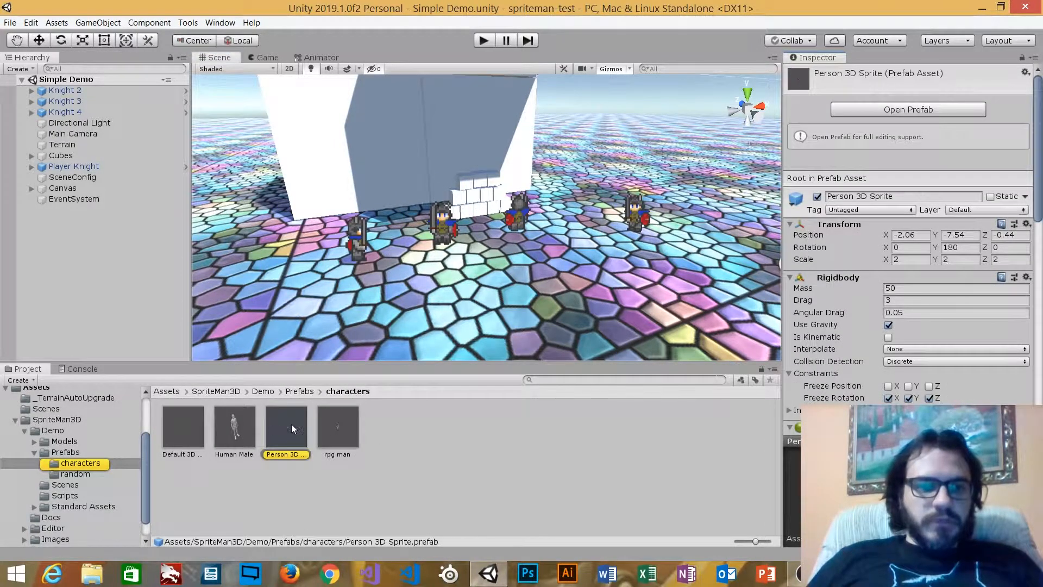
{"action": "left_click", "coordinate": [59, 432]}
{"action": "left_click", "coordinate": [66, 452]}
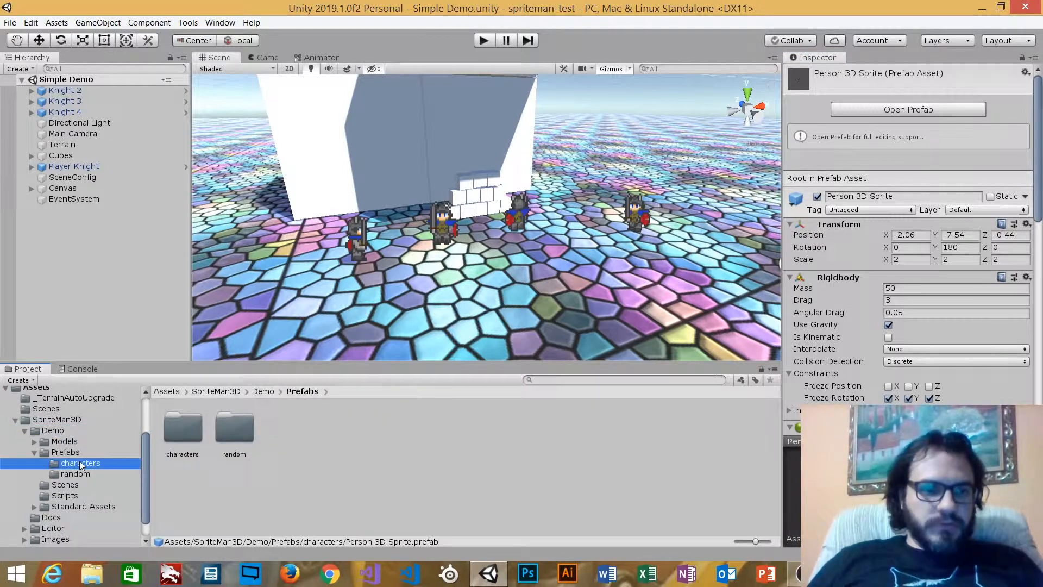
{"action": "left_click", "coordinate": [80, 464]}
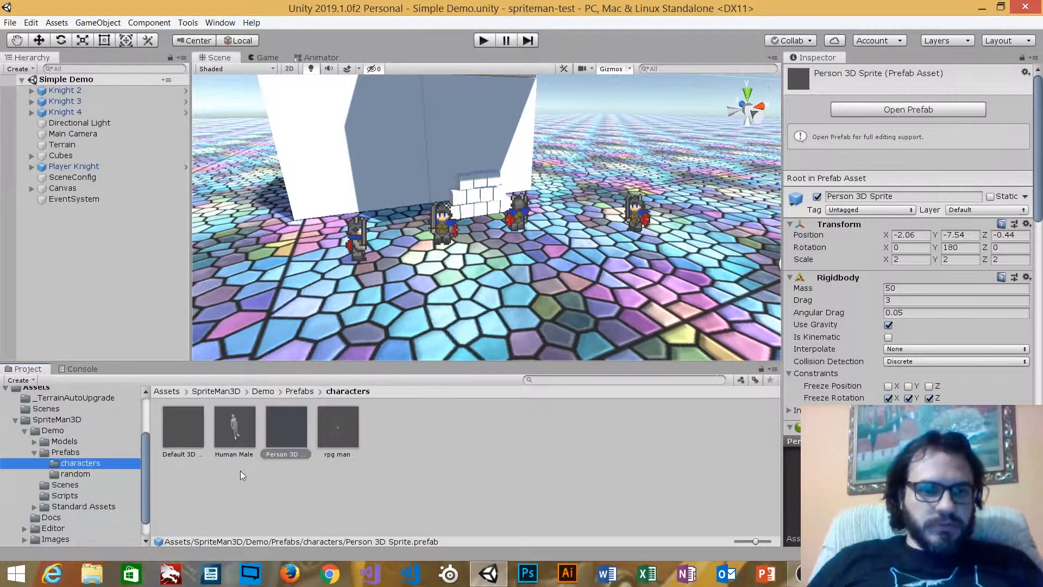
{"action": "left_click", "coordinate": [60, 431]}
{"action": "left_click", "coordinate": [66, 453]}
{"action": "left_click", "coordinate": [80, 464]}
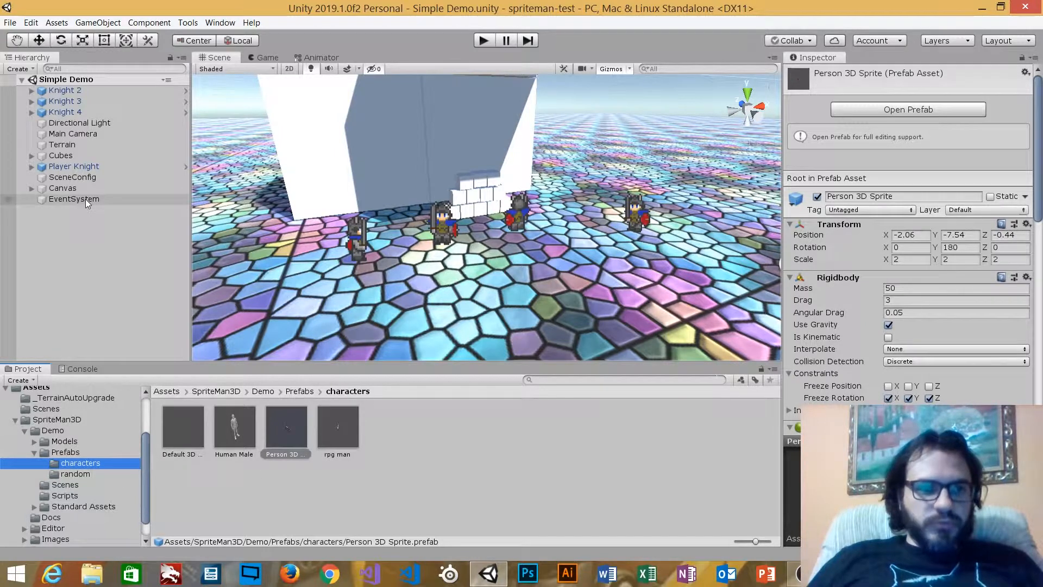
{"action": "left_click", "coordinate": [85, 474]}
{"action": "left_click", "coordinate": [82, 465]}
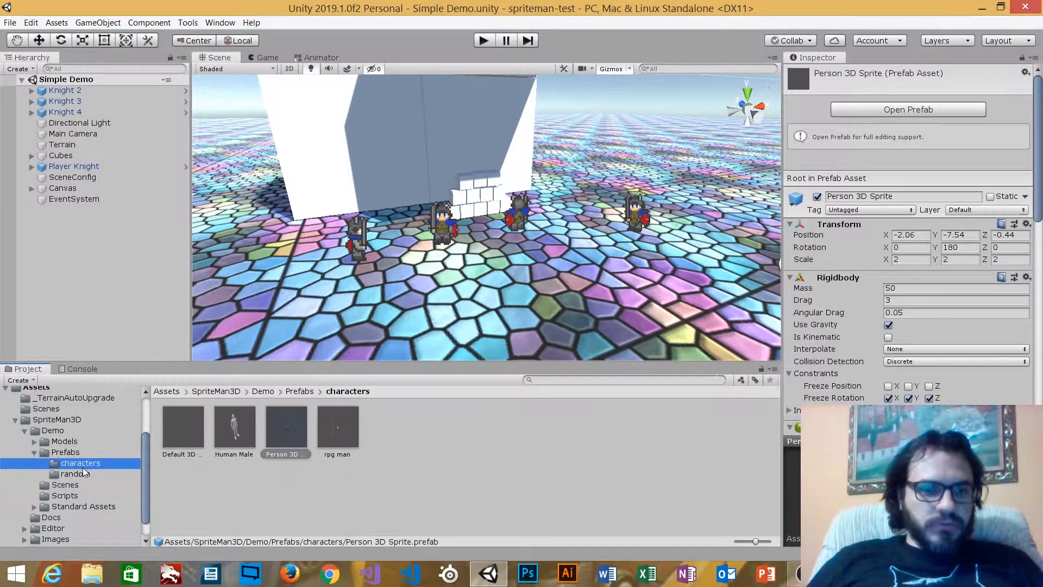
{"action": "left_click", "coordinate": [36, 441]}
Browse the Models > Cartoon folders and show the Knight folder's contents
{"action": "left_click", "coordinate": [63, 441]}
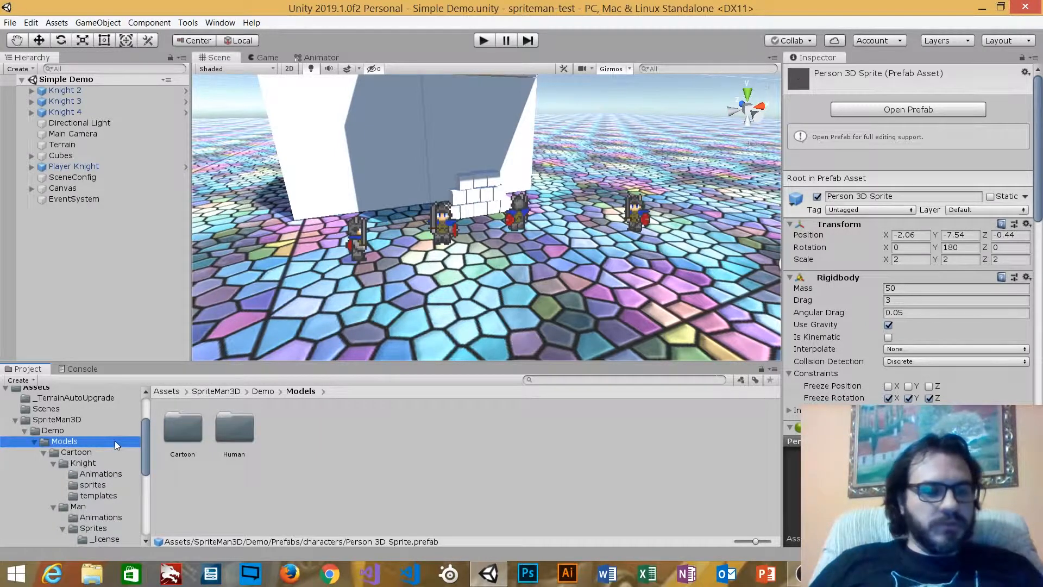
{"action": "scroll", "coordinate": [112, 440], "scroll_direction": "down", "scroll_amount": 1}
{"action": "left_click", "coordinate": [53, 423]}
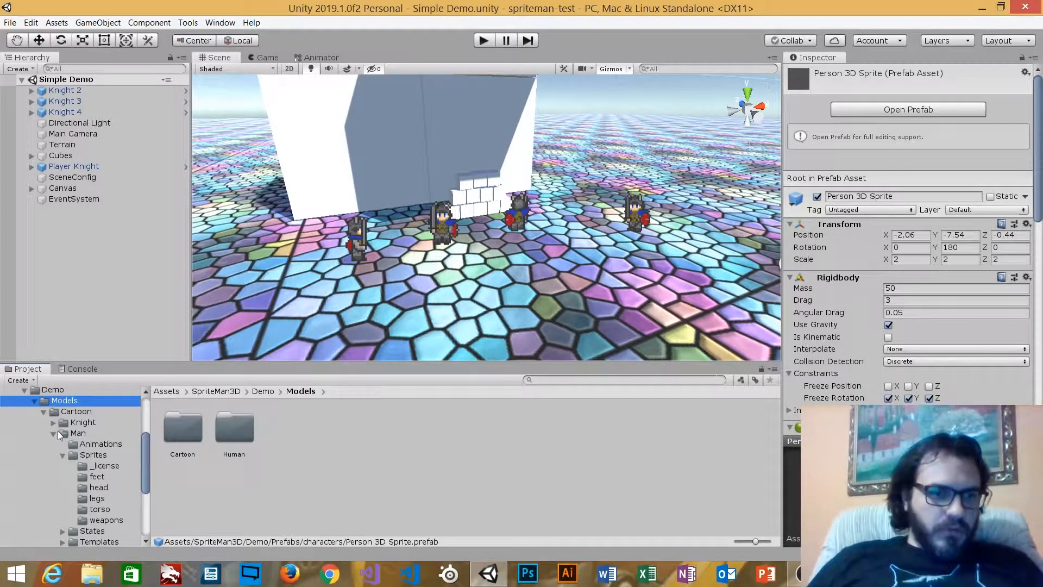
{"action": "left_click", "coordinate": [54, 434]}
{"action": "left_click", "coordinate": [44, 412]}
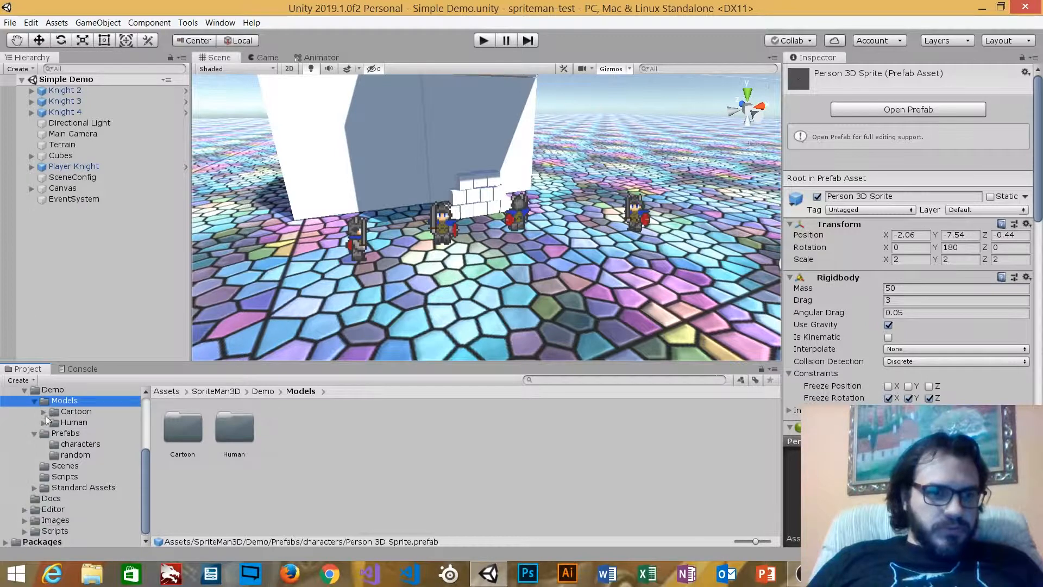
{"action": "left_click", "coordinate": [82, 412]}
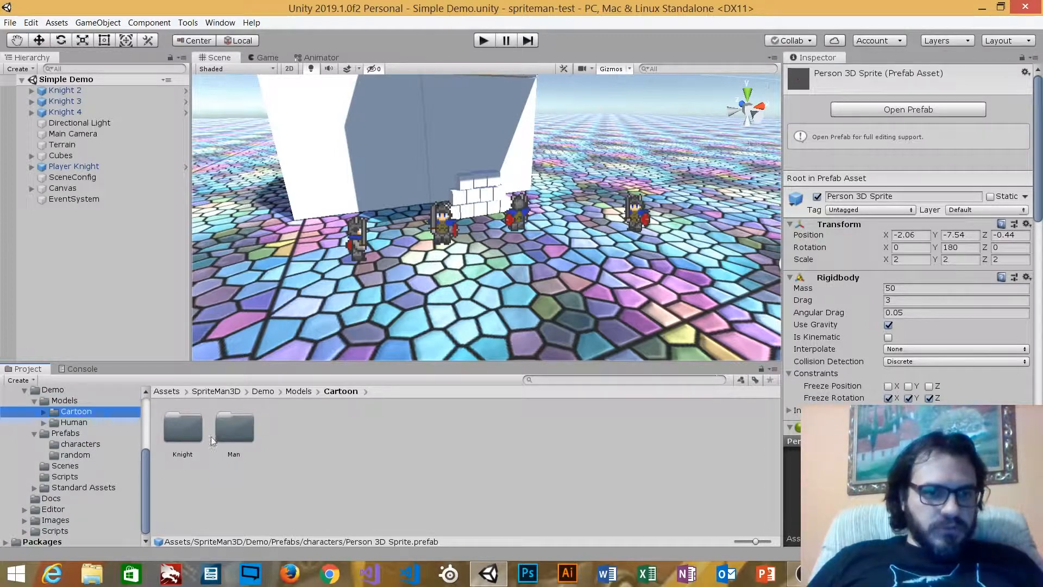
{"action": "left_click", "coordinate": [181, 428]}
{"action": "left_click", "coordinate": [45, 412]}
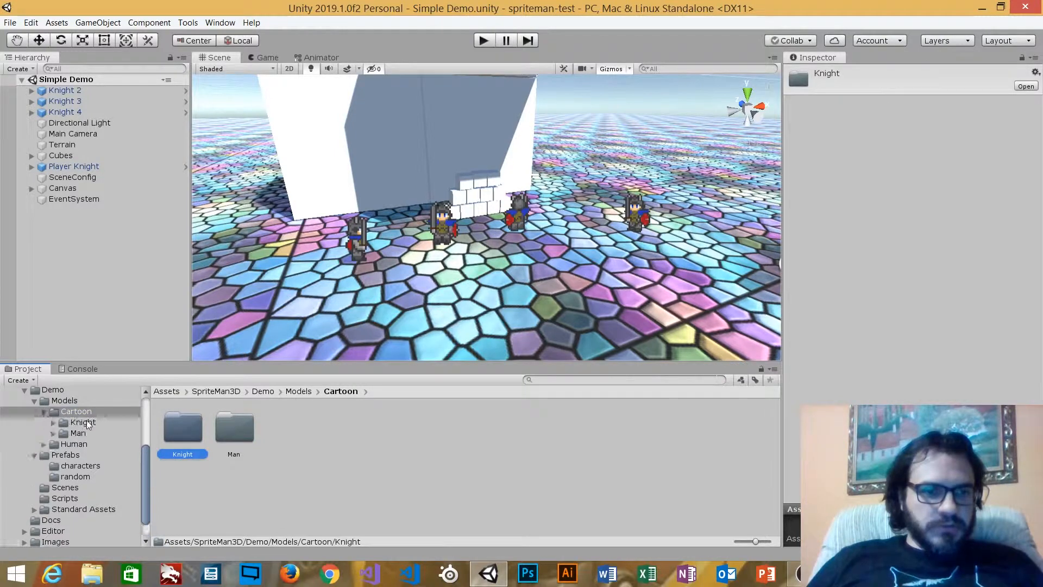
{"action": "left_click", "coordinate": [84, 421]}
Open the Knight's Animations folder with its Attack, Idle, Jump, Run clips, then reselect Player Knight
{"action": "left_click", "coordinate": [44, 445]}
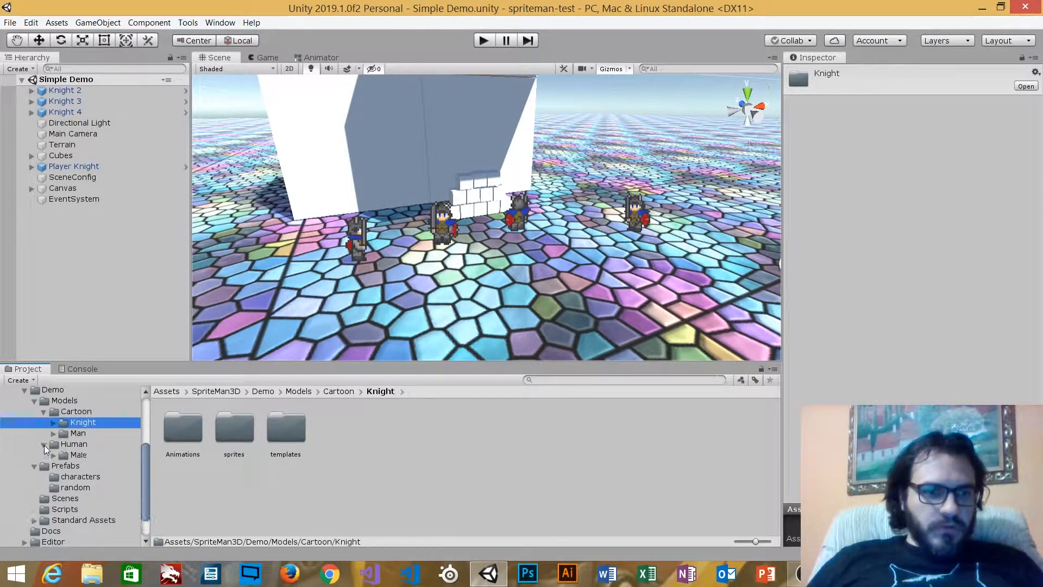
{"action": "left_click", "coordinate": [44, 444]}
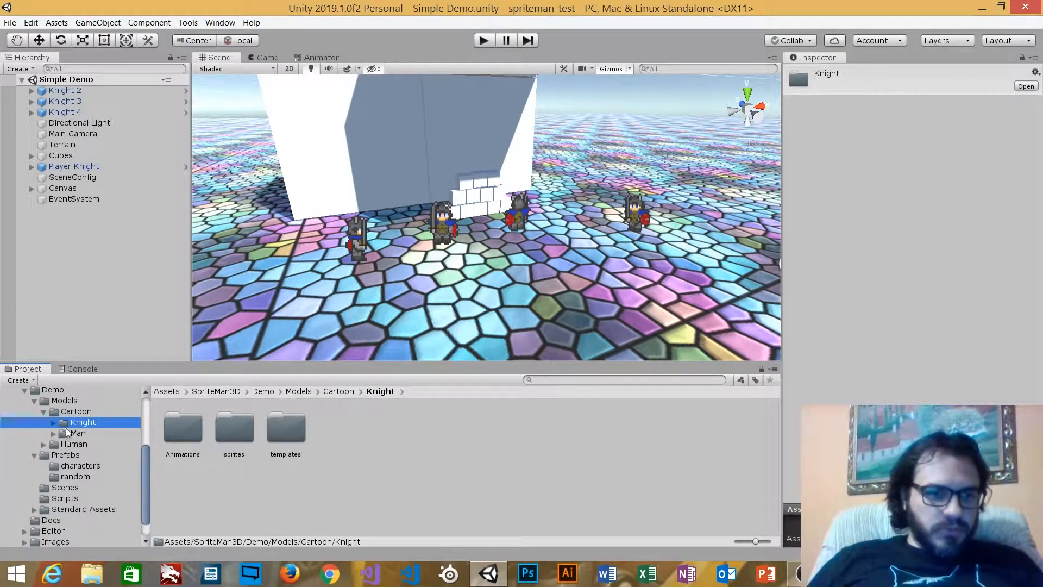
{"action": "left_click", "coordinate": [54, 422]}
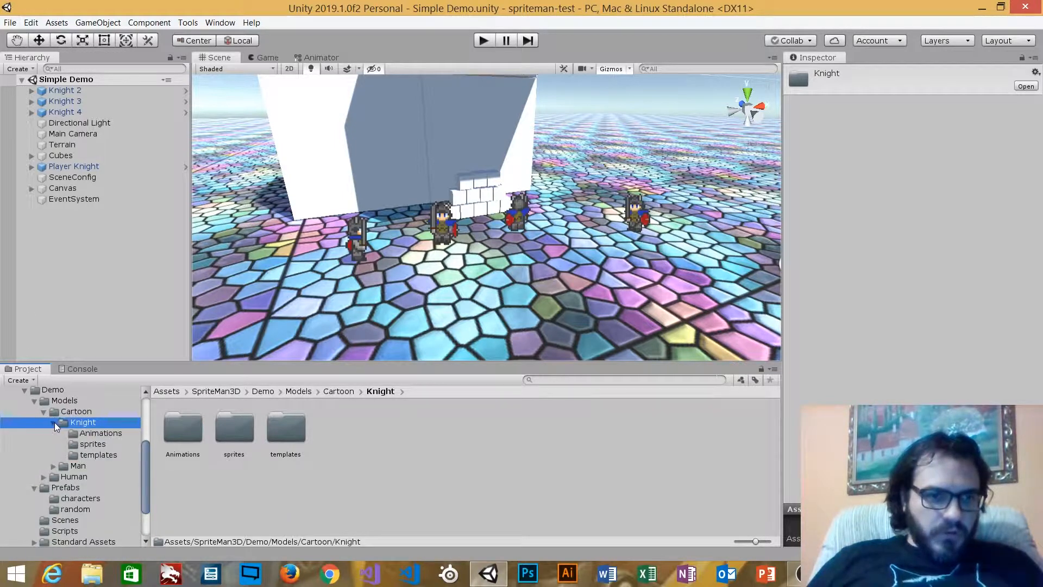
{"action": "left_click", "coordinate": [105, 432]}
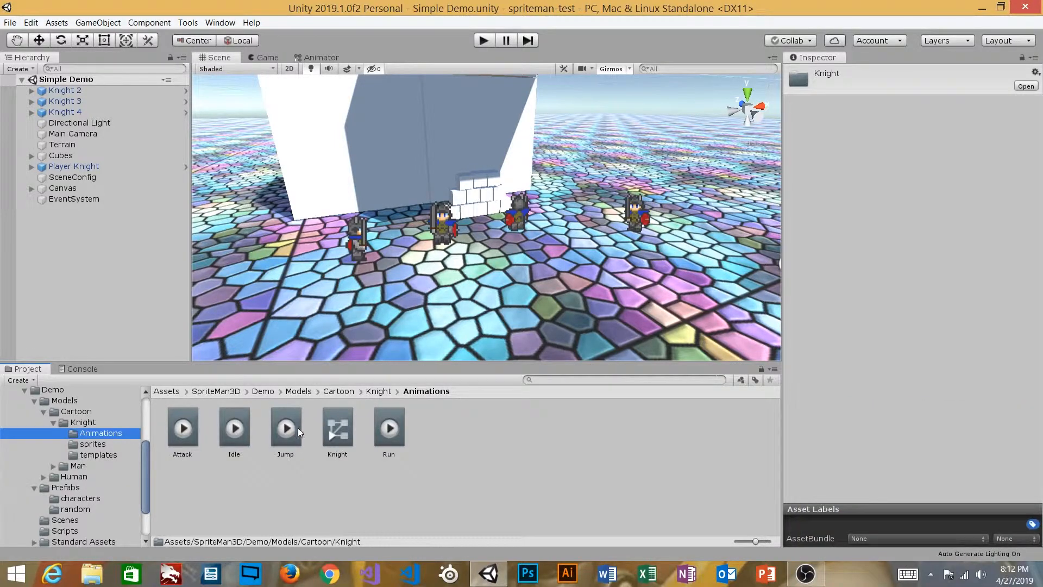
{"action": "left_click", "coordinate": [76, 166]}
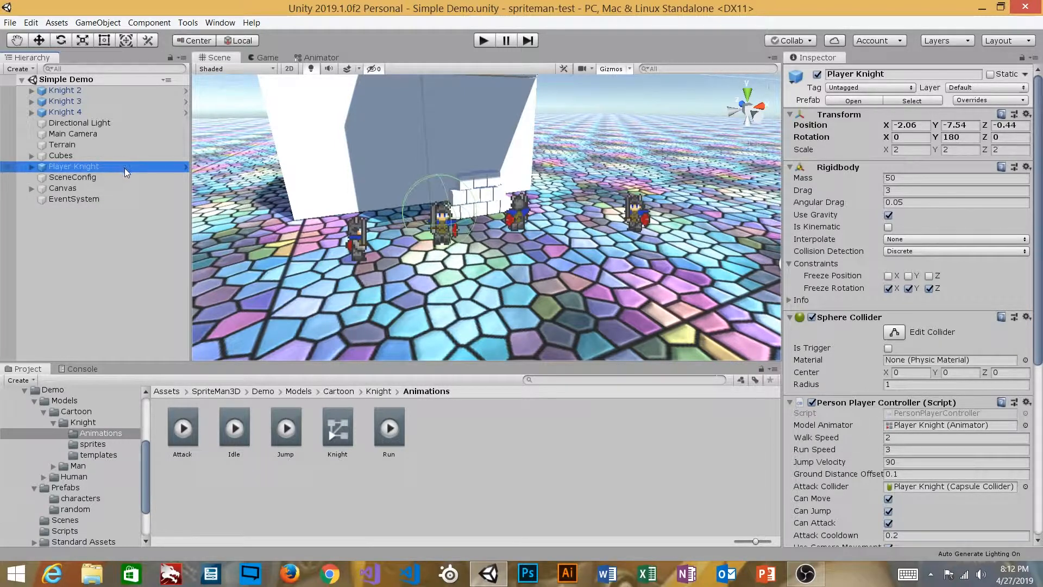
Locate the Knight controller from Player Knight's Animator and view its state graph in the Animator
{"action": "scroll", "coordinate": [992, 489], "scroll_direction": "down", "scroll_amount": 5}
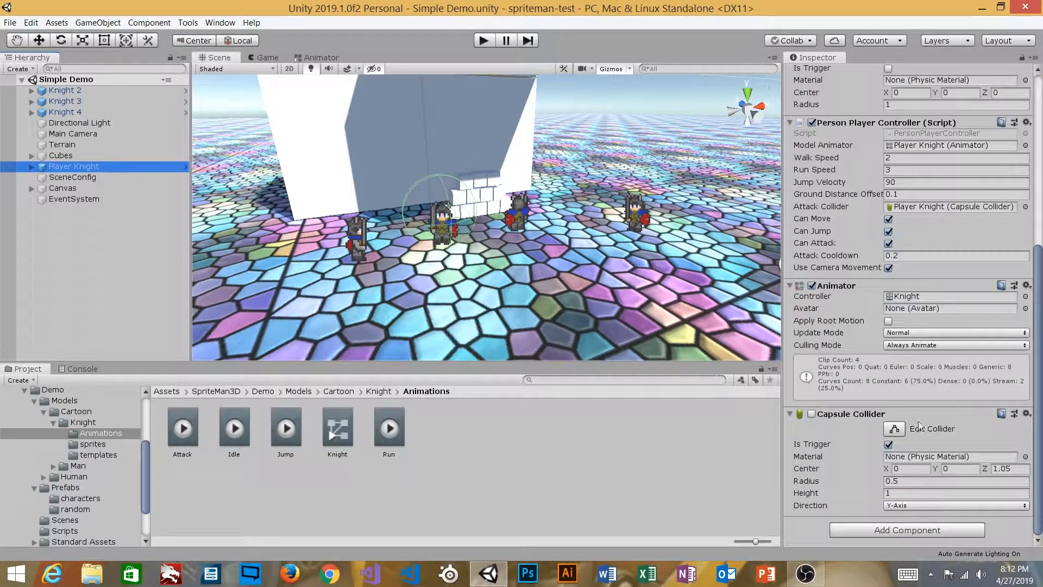
{"action": "left_click", "coordinate": [908, 296]}
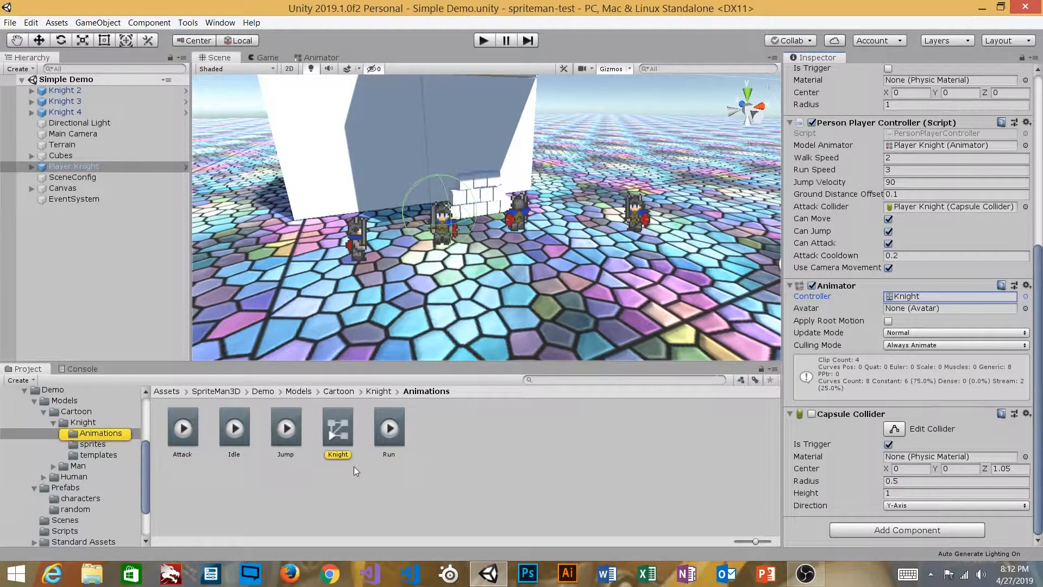
{"action": "left_click", "coordinate": [343, 422]}
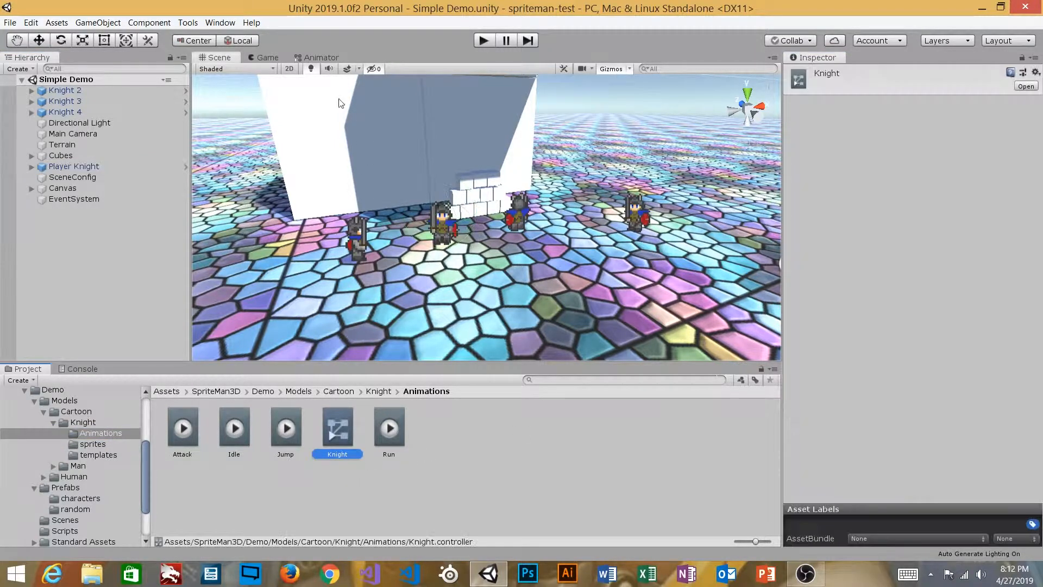
{"action": "left_click", "coordinate": [309, 58]}
Pan the Animator graph and inspect the Idle clip plus the Idle, Attack and Run states
{"action": "middle_click_drag", "start_coordinate": [654, 202], "coordinate": [480, 302]}
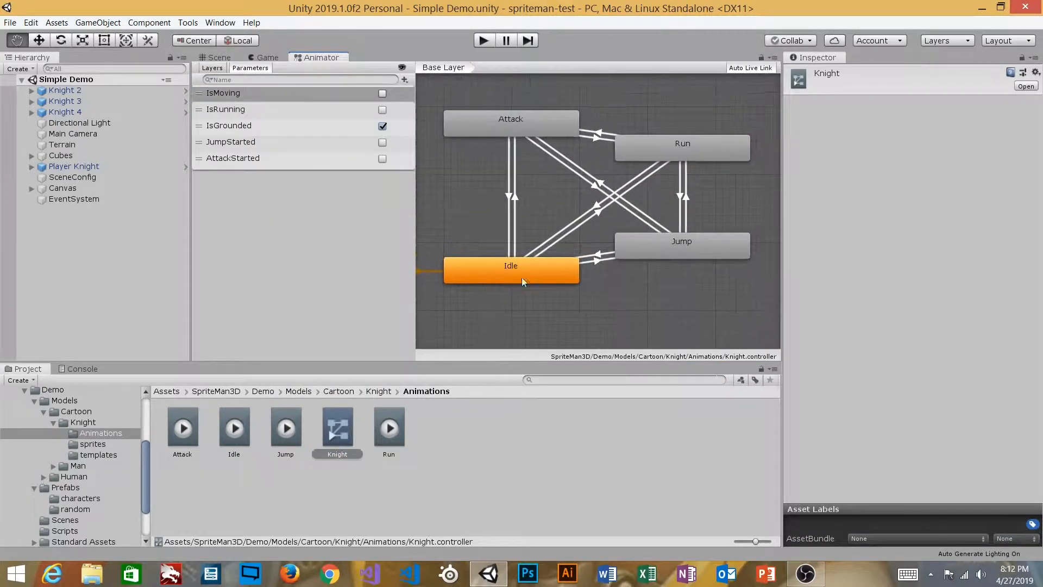
{"action": "scroll", "coordinate": [583, 246], "scroll_direction": "down", "scroll_amount": 1}
{"action": "scroll", "coordinate": [586, 243], "scroll_direction": "down", "scroll_amount": 1}
{"action": "scroll", "coordinate": [588, 240], "scroll_direction": "up", "scroll_amount": 1}
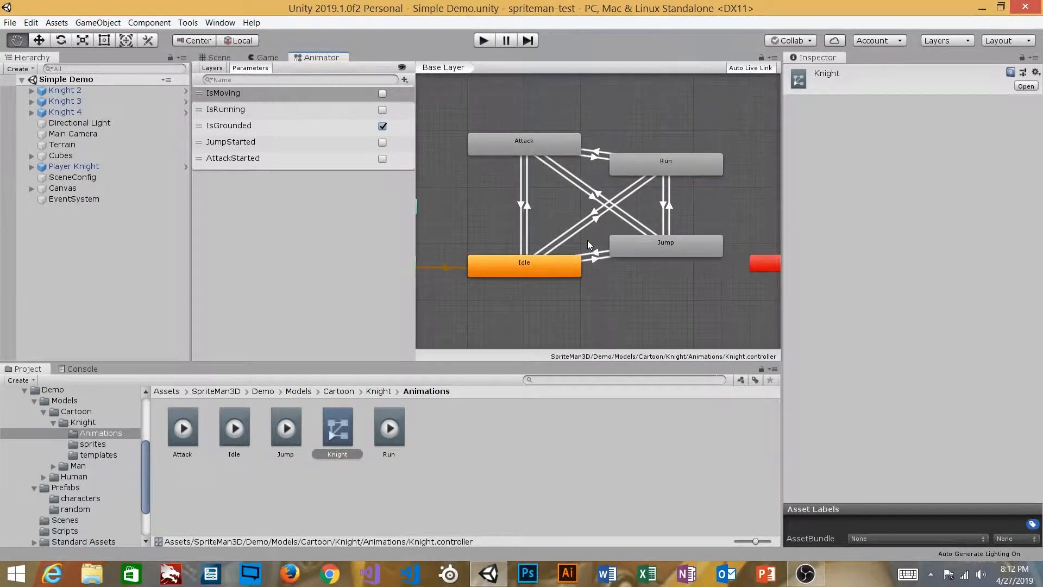
{"action": "left_click", "coordinate": [240, 431]}
{"action": "left_click", "coordinate": [527, 273]}
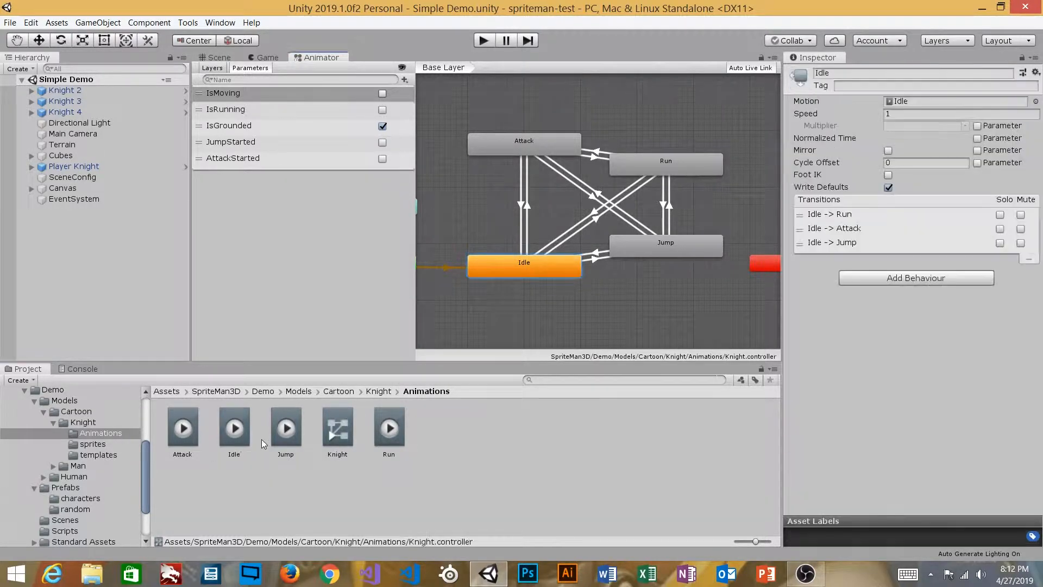
{"action": "left_click", "coordinate": [503, 148]}
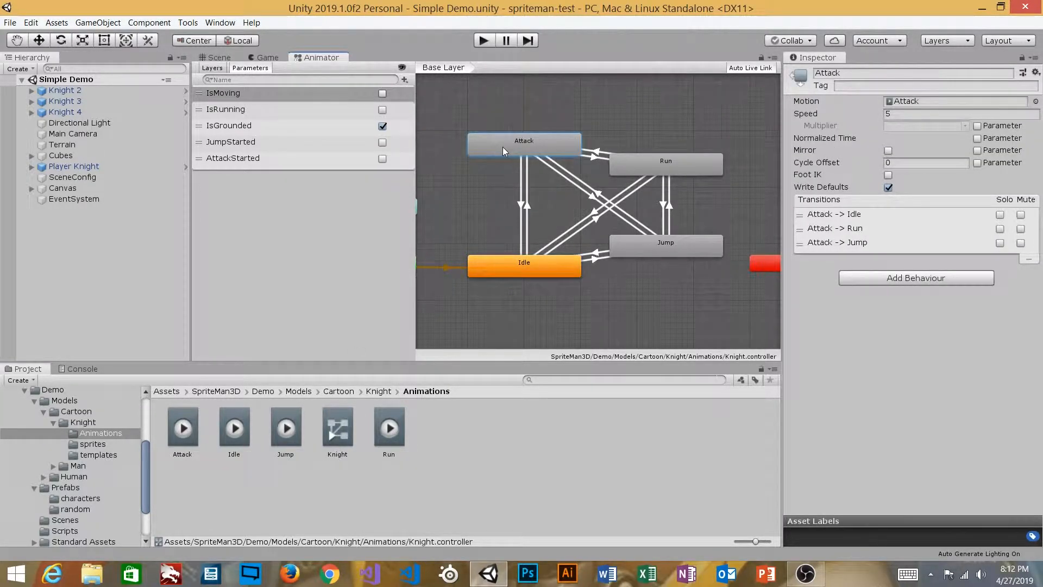
{"action": "left_click", "coordinate": [652, 169]}
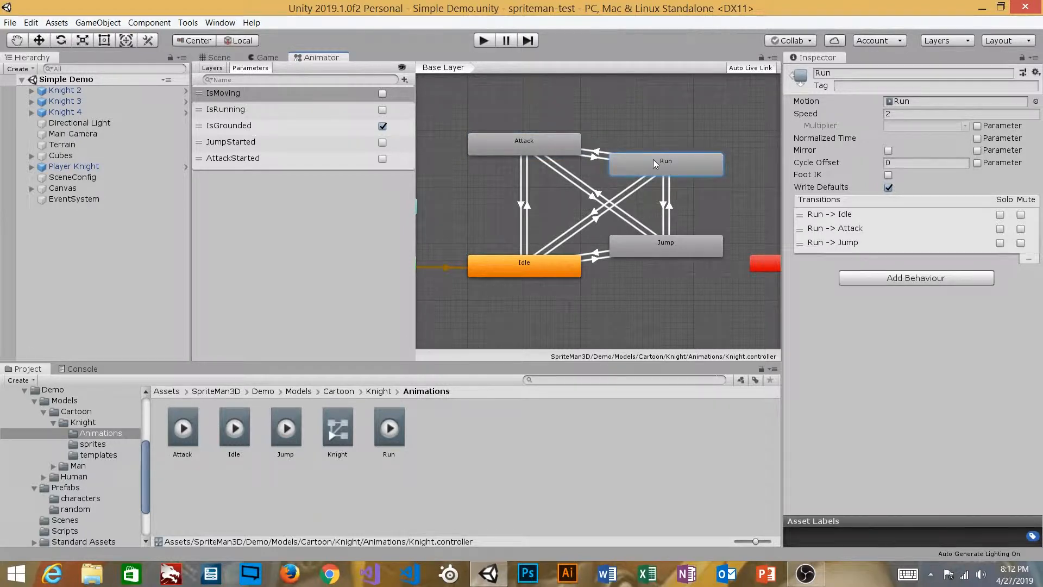
Review the Run clip and the Jump state, ending on the Attack.anim clip's settings
{"action": "left_click", "coordinate": [390, 429]}
{"action": "left_click", "coordinate": [659, 161]}
{"action": "left_click", "coordinate": [667, 243]}
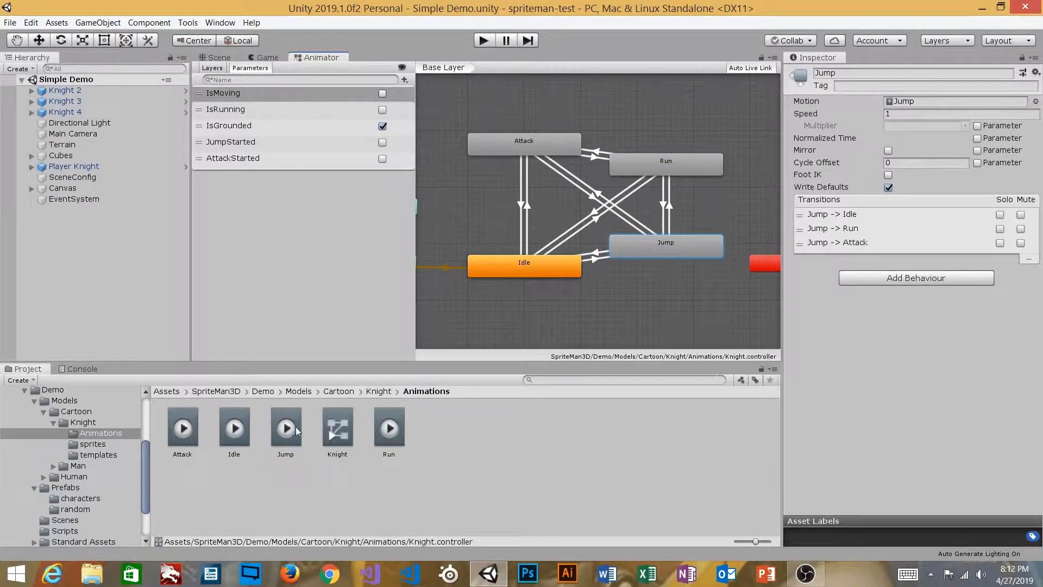
{"action": "left_click", "coordinate": [532, 150]}
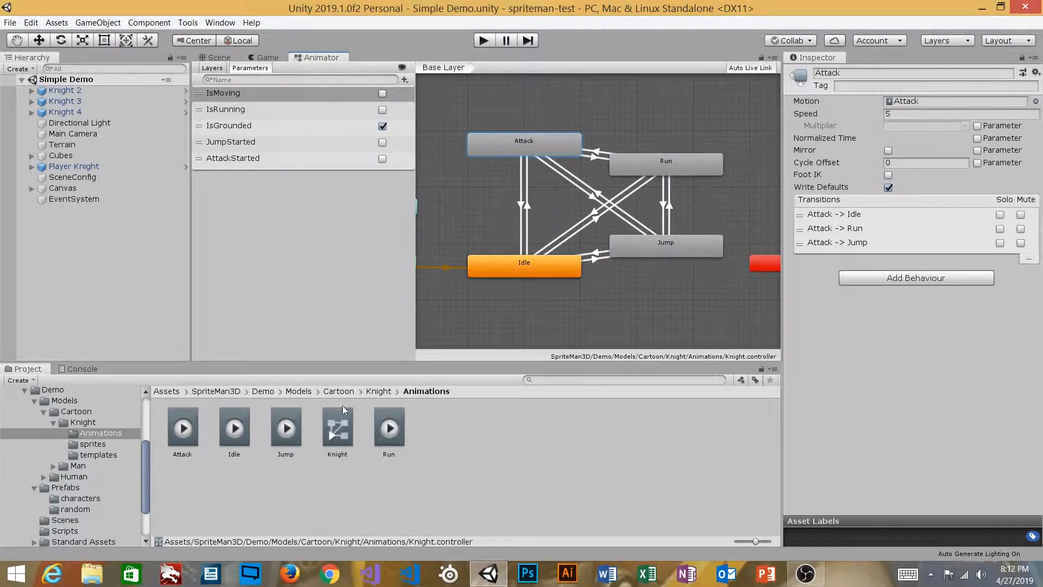
{"action": "left_click", "coordinate": [174, 429]}
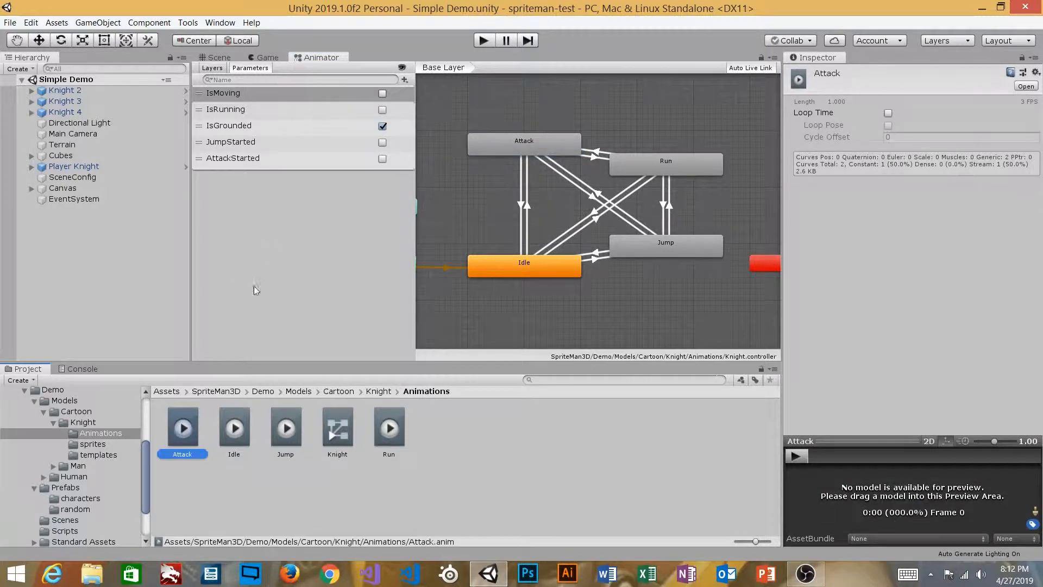
{"action": "left_click", "coordinate": [110, 434]}
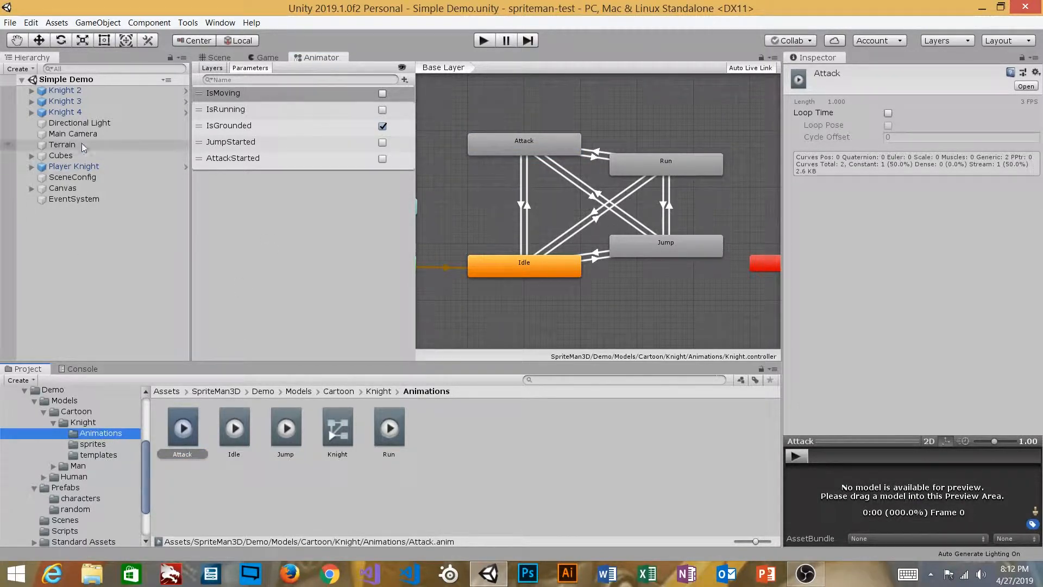
Select the 8DKnight sheet in the sprites folder and expand it to list its slices
{"action": "left_click", "coordinate": [96, 446]}
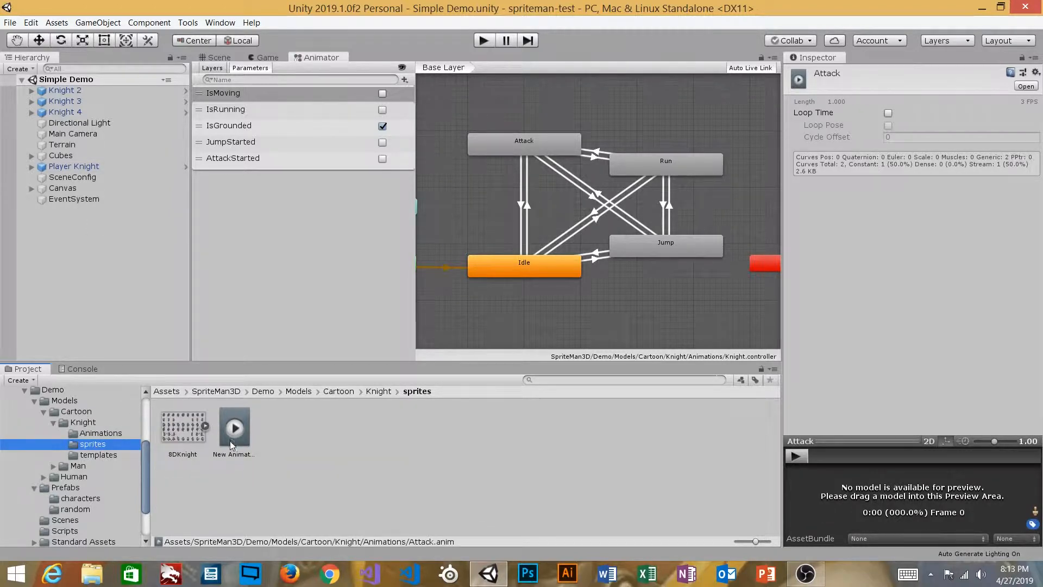
{"action": "left_click", "coordinate": [184, 428]}
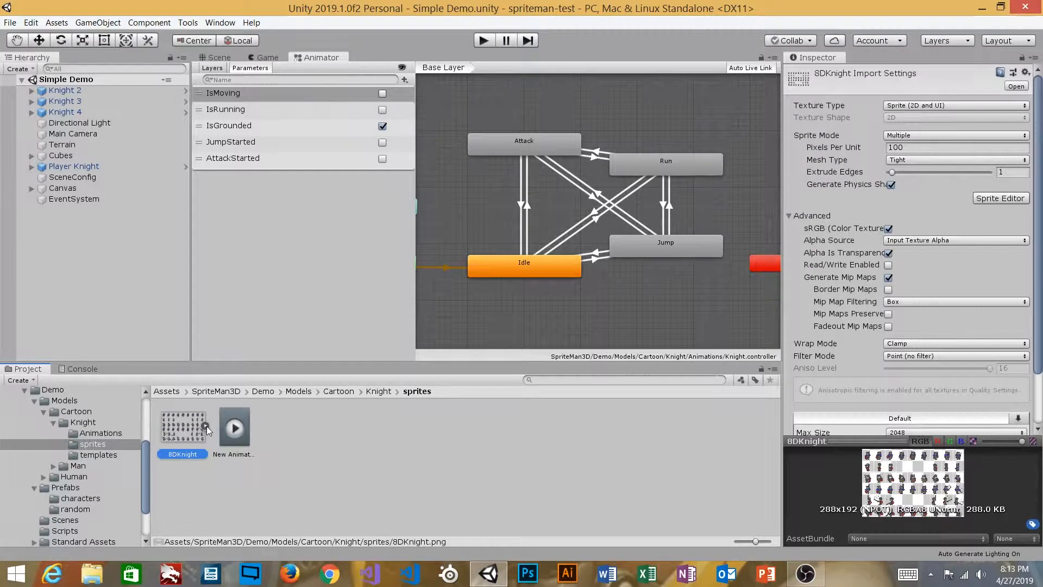
{"action": "left_click", "coordinate": [205, 427]}
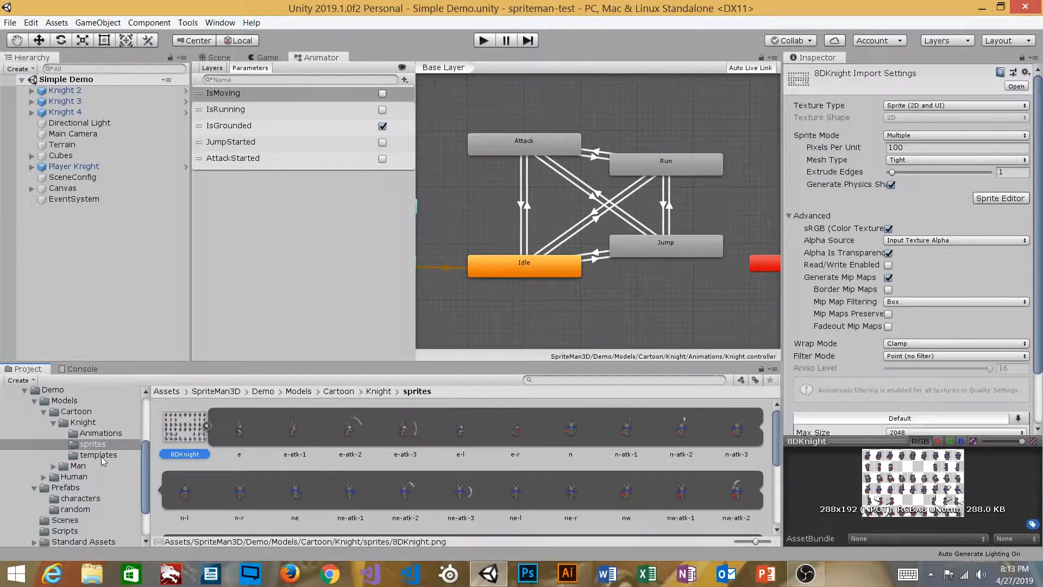
{"action": "left_click", "coordinate": [99, 455]}
{"action": "left_click", "coordinate": [93, 444]}
{"action": "double_click", "coordinate": [181, 423]}
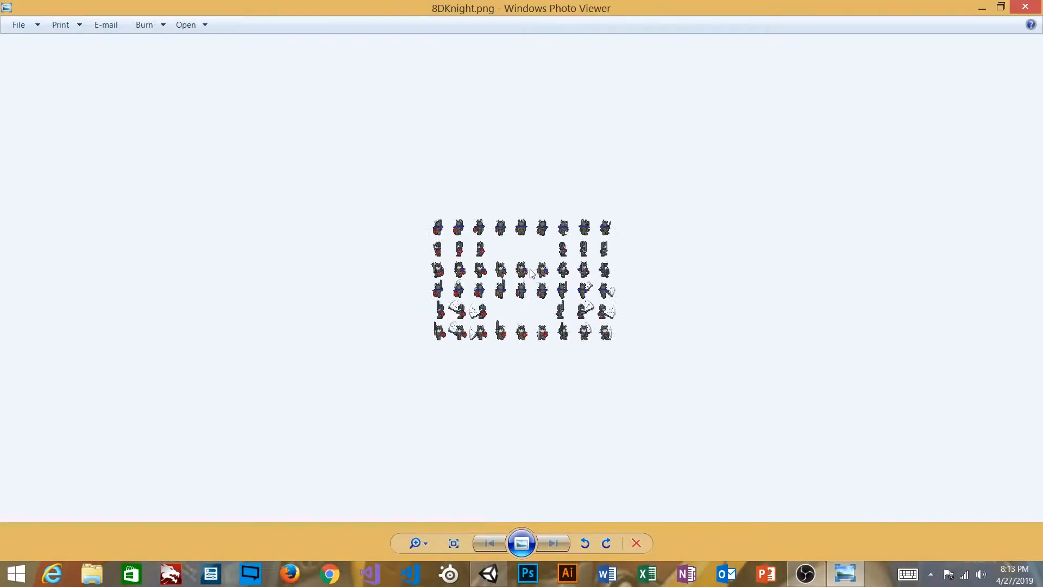
{"action": "scroll", "coordinate": [532, 273], "scroll_direction": "up", "scroll_amount": 3}
{"action": "scroll", "coordinate": [529, 265], "scroll_direction": "up", "scroll_amount": 1}
{"action": "scroll", "coordinate": [529, 266], "scroll_direction": "down", "scroll_amount": 1}
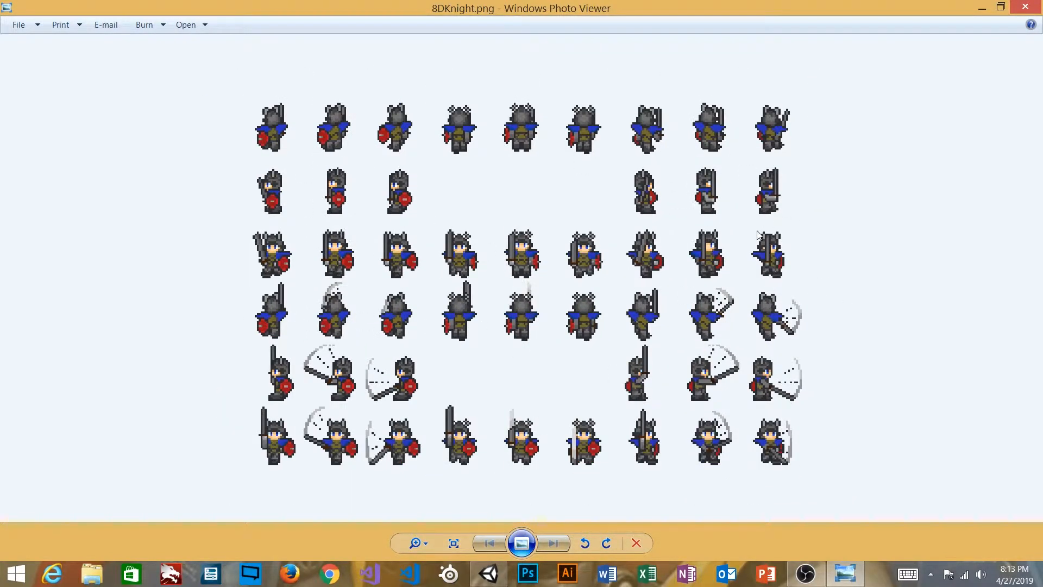
{"action": "left_click", "coordinate": [1023, 12]}
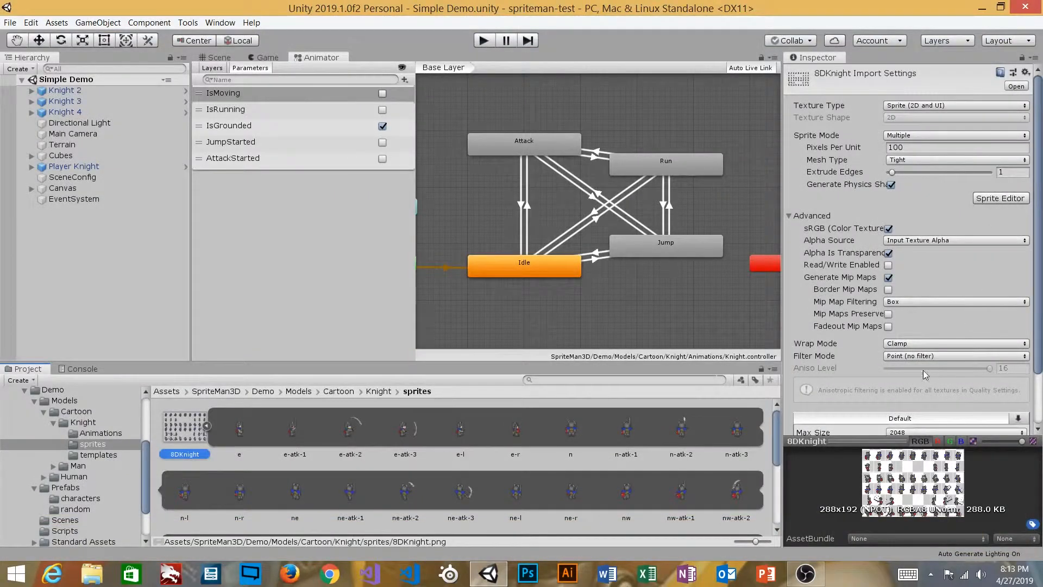
Collapse 8DKnight, inspect its nw-l and nw slices in the Sprite Editor, then close it
{"action": "left_click", "coordinate": [208, 427]}
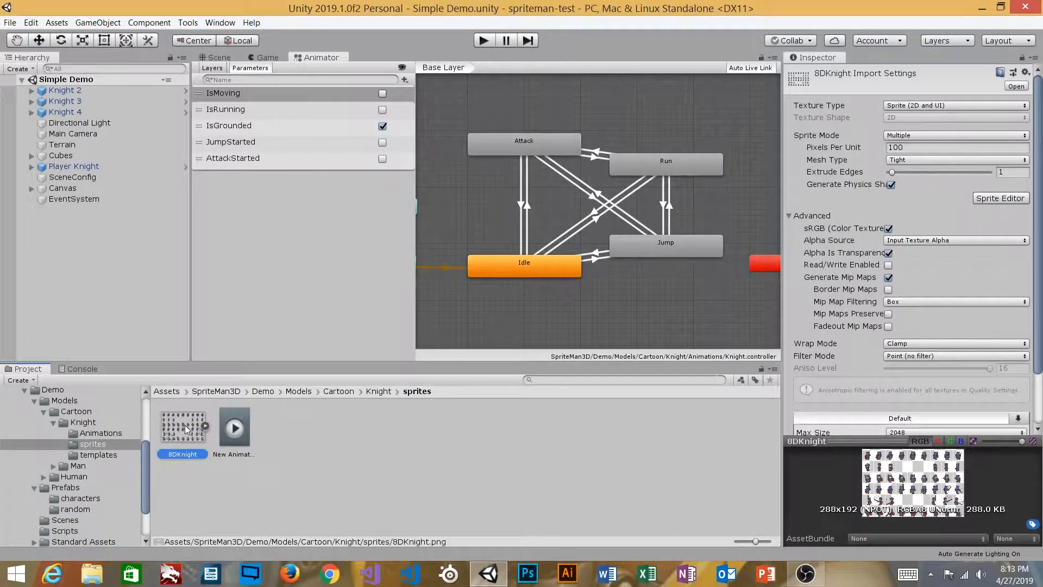
{"action": "left_click", "coordinate": [1000, 198]}
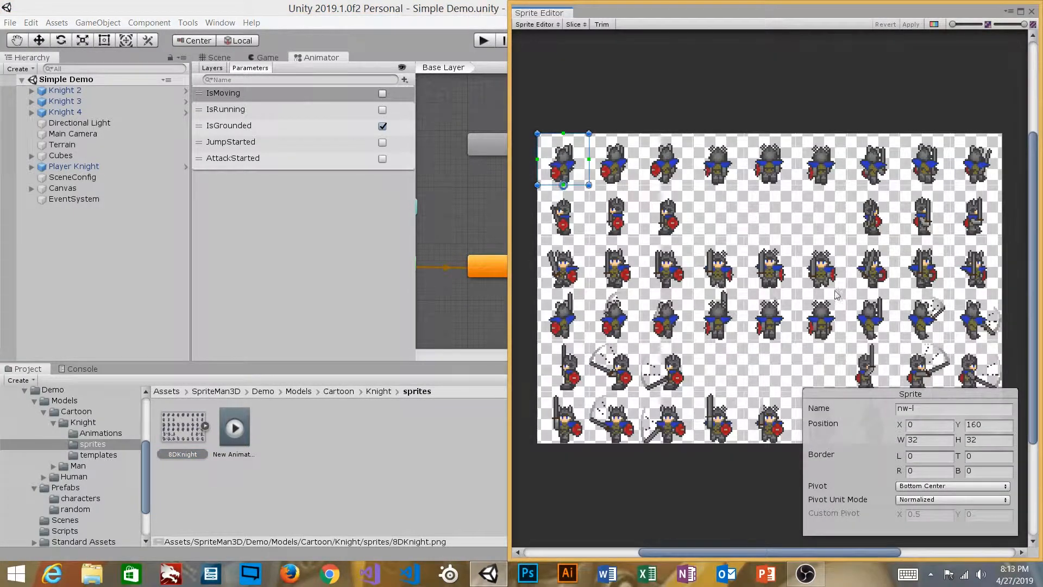
{"action": "left_click", "coordinate": [576, 25]}
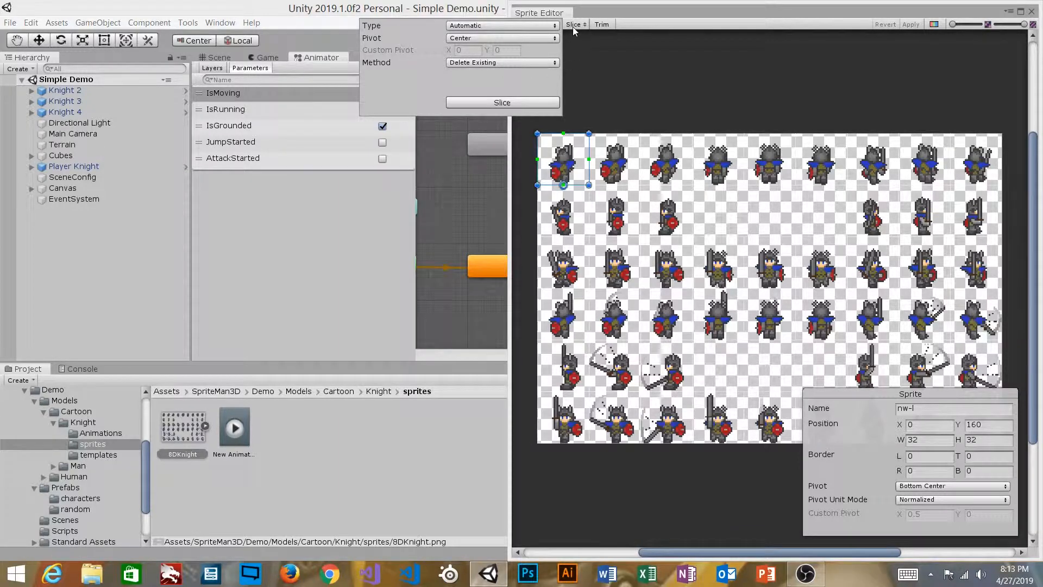
{"action": "left_click", "coordinate": [591, 60]}
{"action": "left_click", "coordinate": [573, 144]}
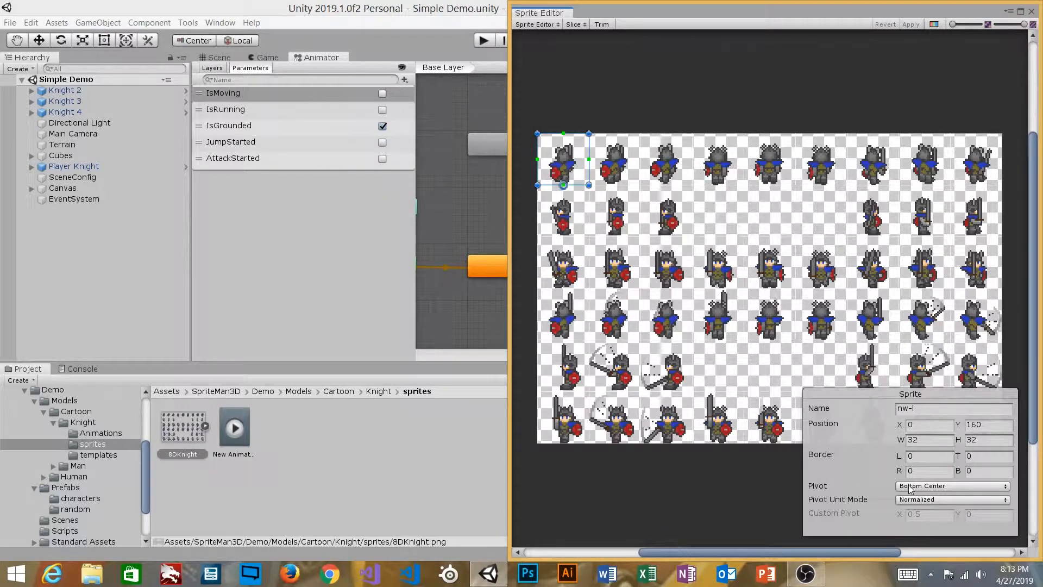
{"action": "left_click", "coordinate": [625, 175]}
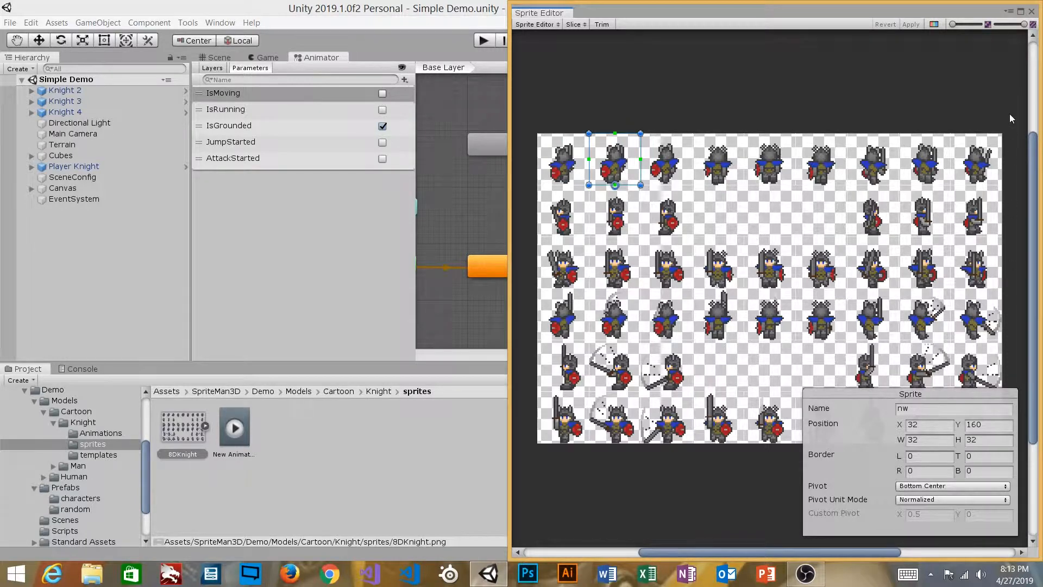
{"action": "left_click", "coordinate": [1031, 12]}
{"action": "left_click", "coordinate": [296, 432]}
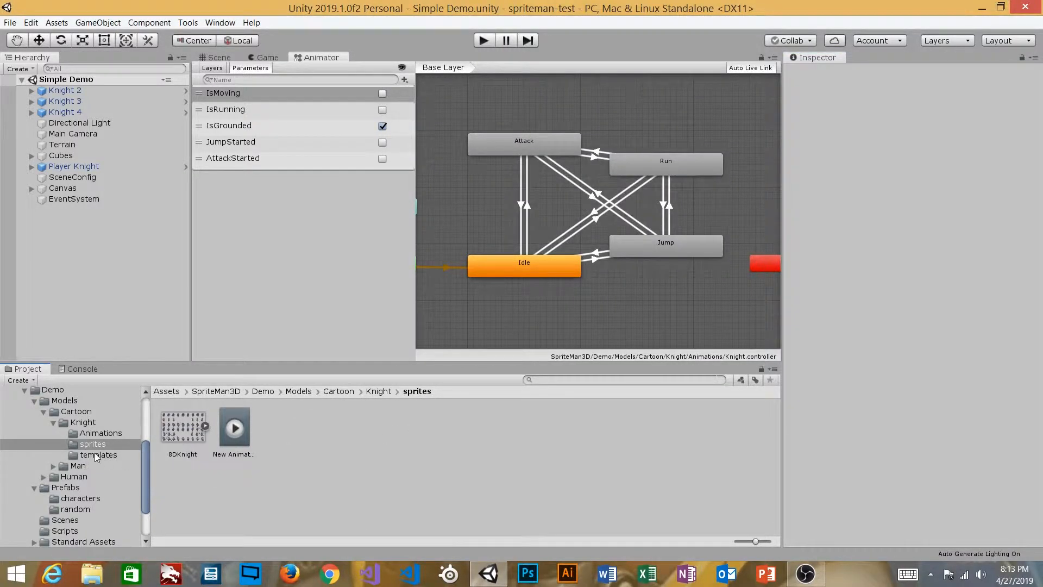
Inspect the 8way template (Eight Way mode, billboard on), then return to the Knight folder and Game view
{"action": "left_click", "coordinate": [97, 455]}
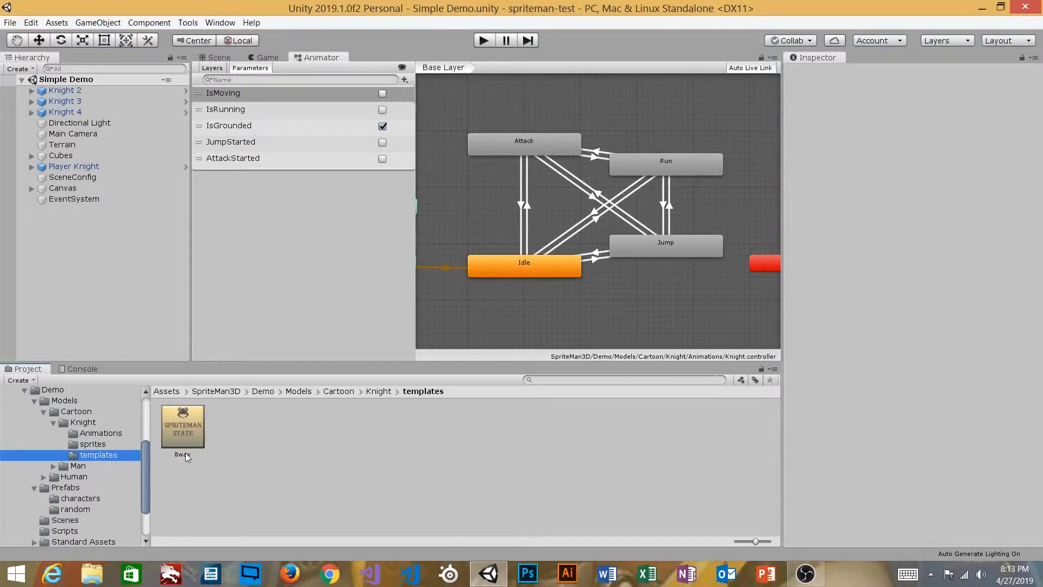
{"action": "left_click", "coordinate": [186, 430]}
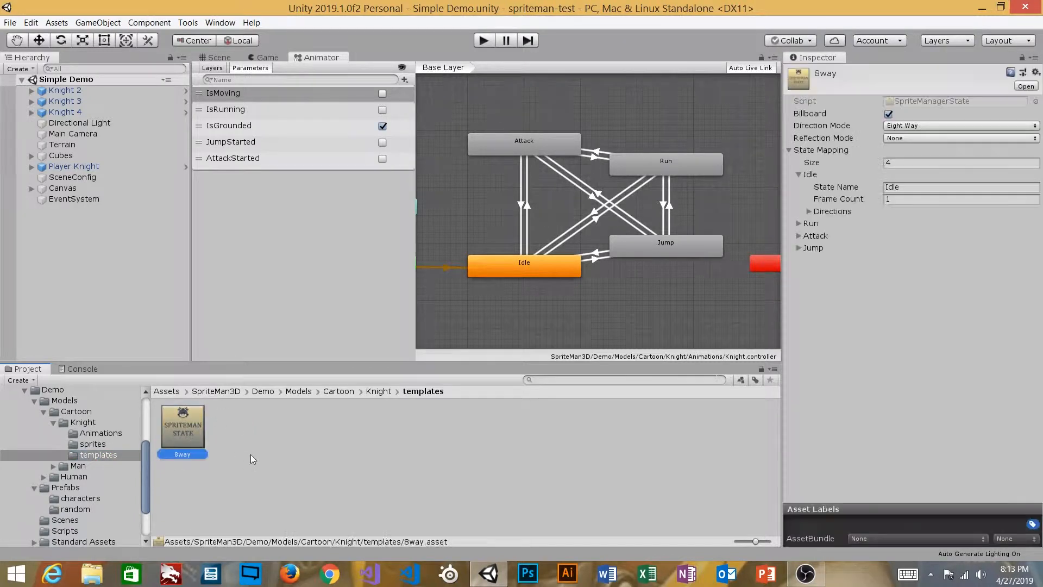
{"action": "left_click", "coordinate": [90, 444]}
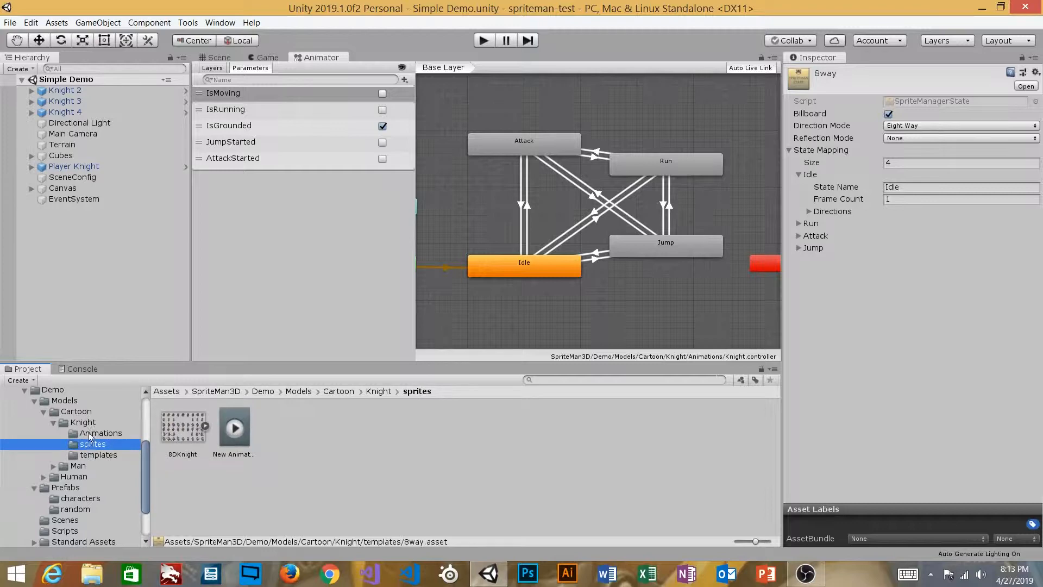
{"action": "left_click", "coordinate": [90, 433]}
{"action": "left_click", "coordinate": [89, 423]}
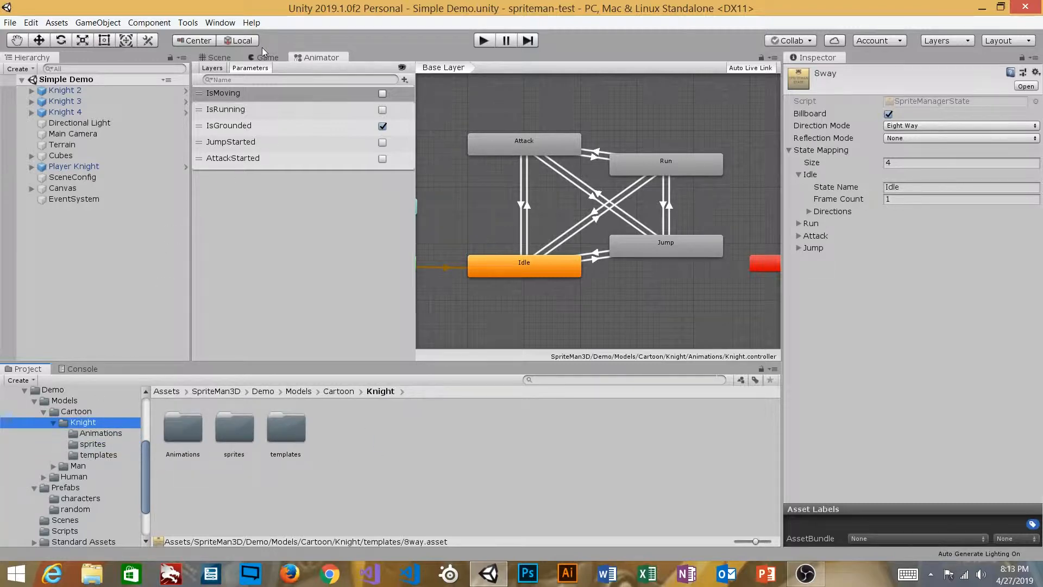
{"action": "left_click", "coordinate": [265, 57]}
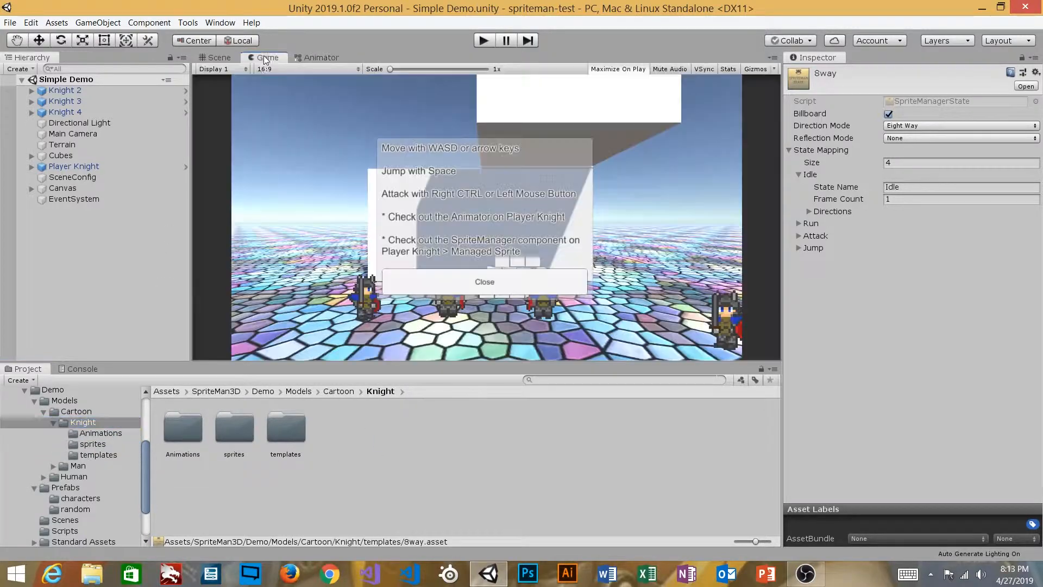
Frame Player Knight in the Scene view, check its Managed Sprite child, then reselect Player Knight
{"action": "left_click", "coordinate": [213, 58]}
{"action": "left_click", "coordinate": [113, 166]}
{"action": "key", "text": "f"}
{"action": "left_click_drag", "start_coordinate": [485, 259], "coordinate": [631, 216], "text": "alt"}
{"action": "left_click_drag", "start_coordinate": [552, 224], "coordinate": [550, 228], "text": "alt"}
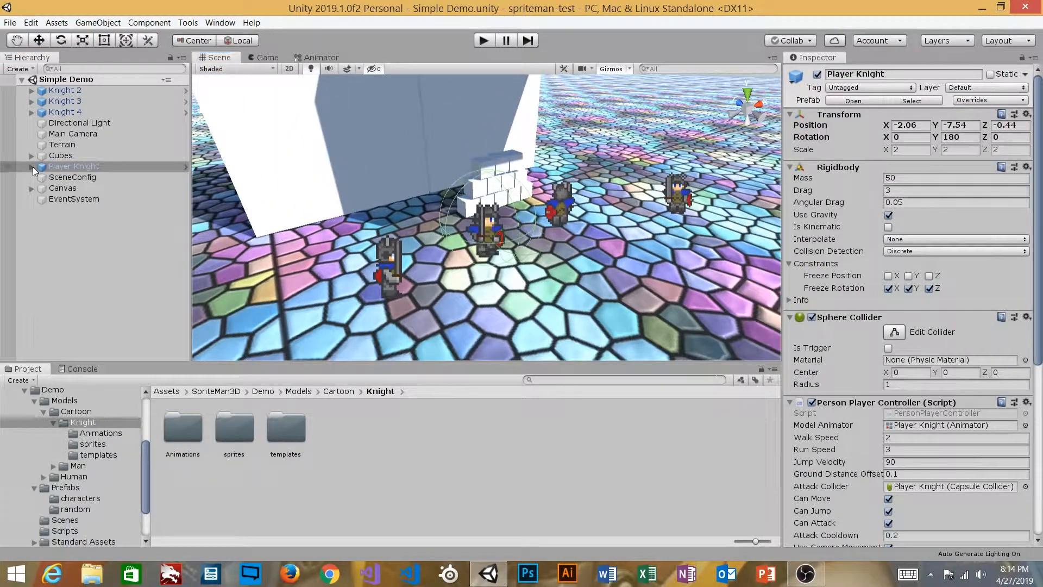
{"action": "left_click", "coordinate": [31, 166]}
{"action": "left_click", "coordinate": [93, 177]}
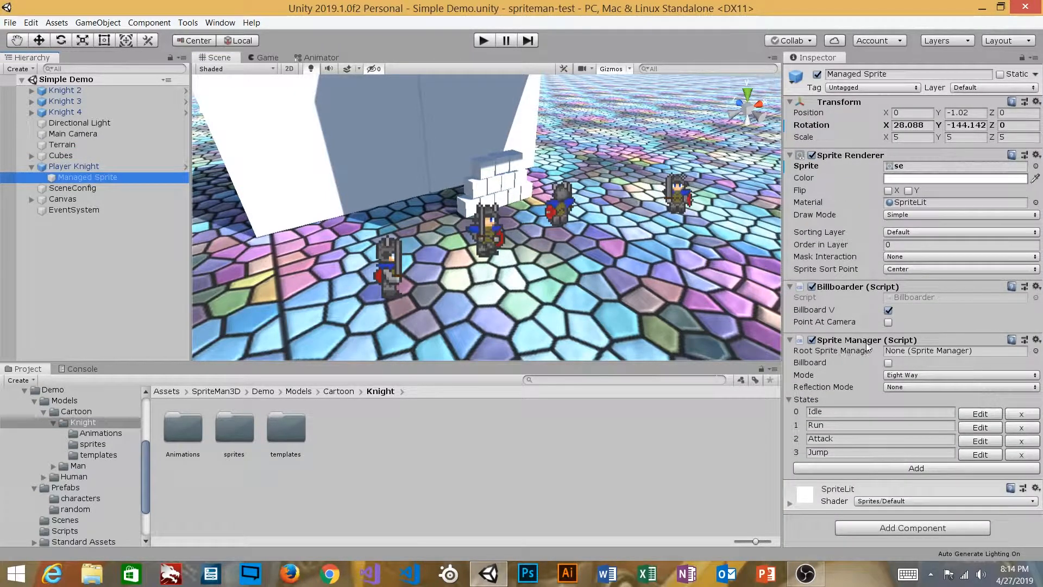
{"action": "left_click", "coordinate": [115, 165]}
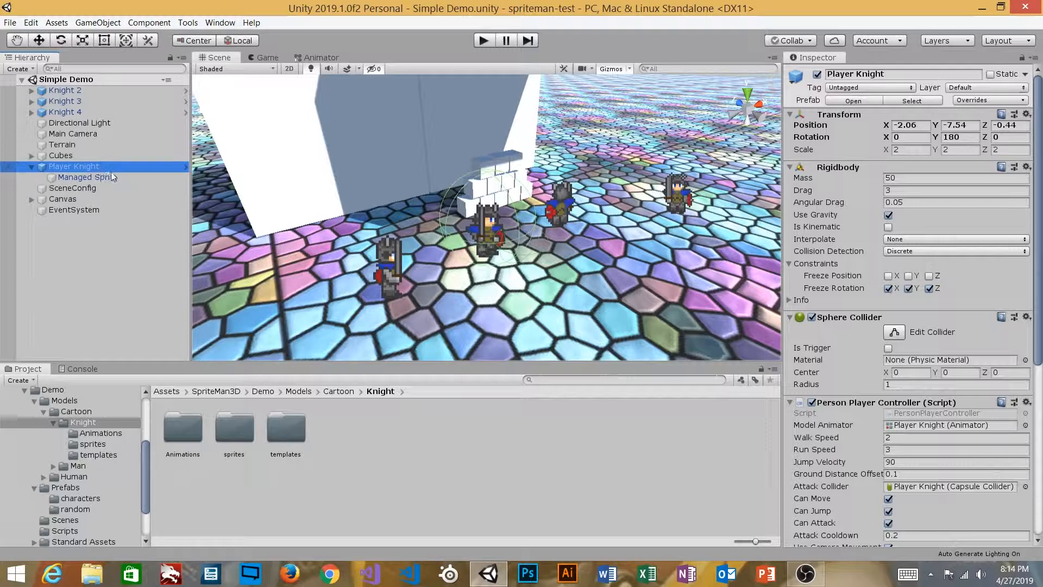
On the knight's Managed Sprite, fold and unfold its components, then disable Sprite Manager and Billboarder
{"action": "left_click", "coordinate": [112, 176]}
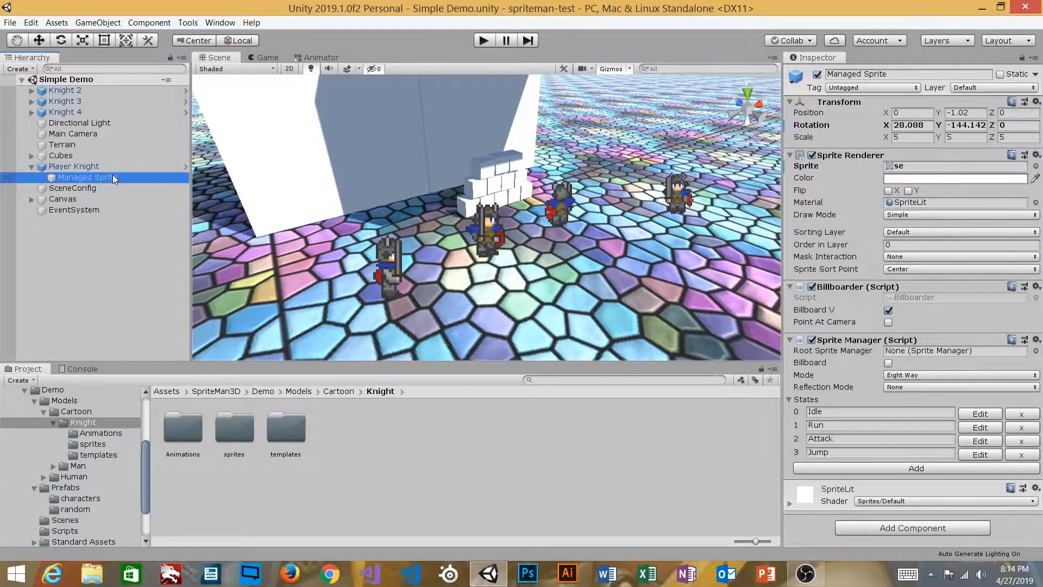
{"action": "left_click", "coordinate": [855, 154]}
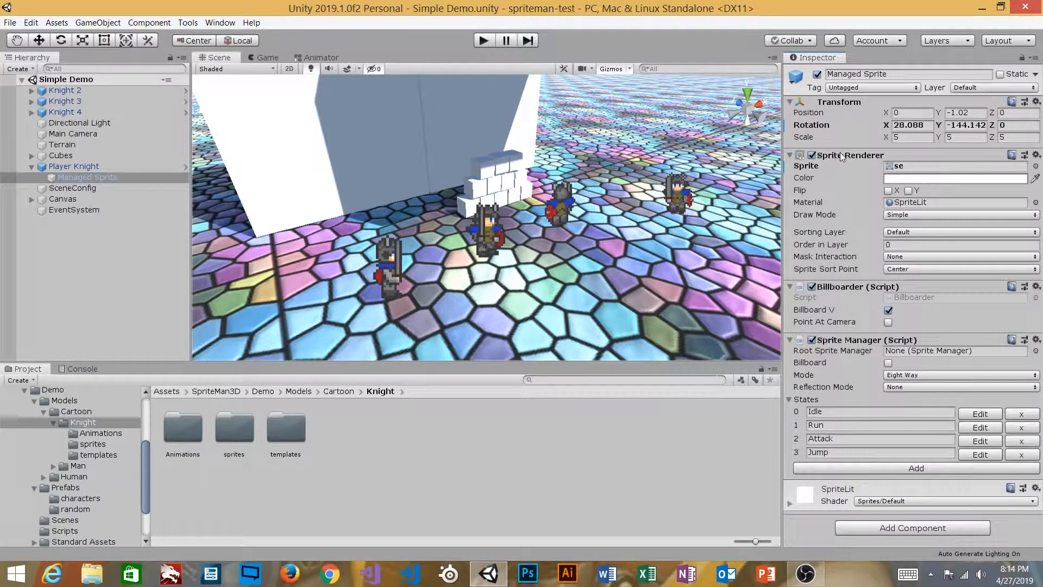
{"action": "left_click", "coordinate": [791, 155]}
{"action": "left_click", "coordinate": [790, 154]}
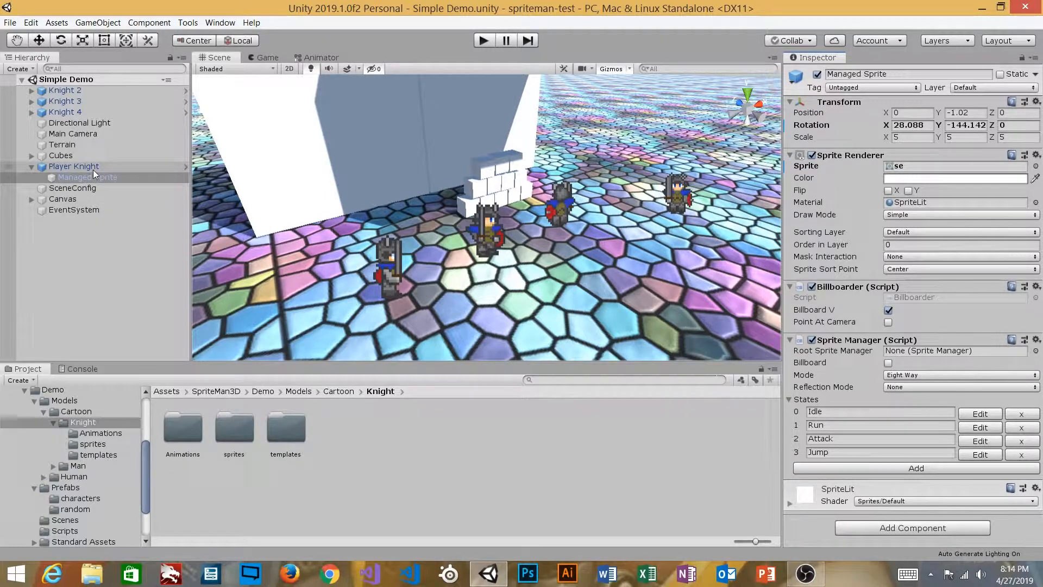
{"action": "left_click", "coordinate": [862, 338]}
{"action": "left_click", "coordinate": [862, 338]}
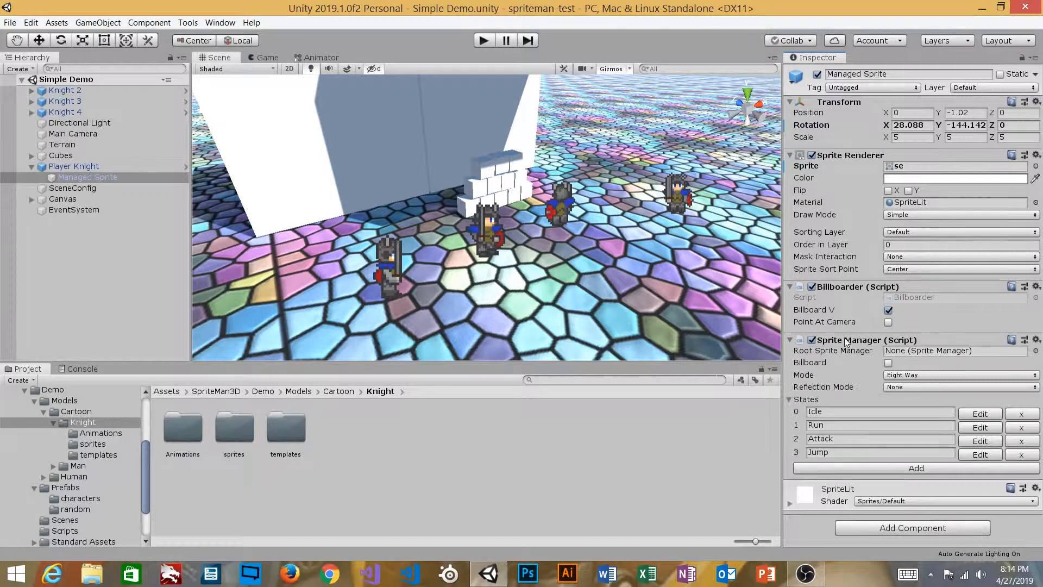
{"action": "left_click", "coordinate": [811, 339]}
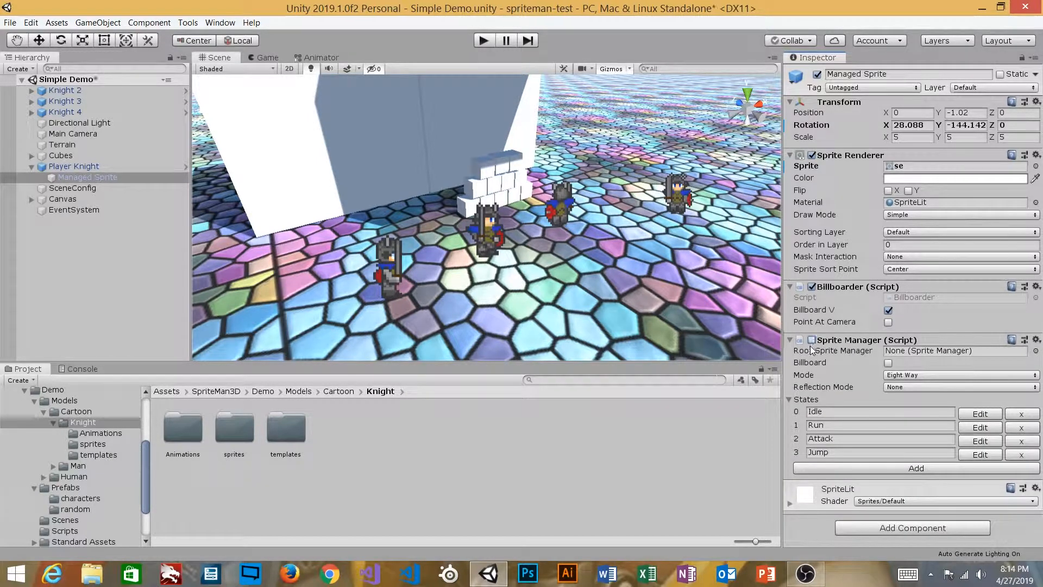
{"action": "left_click", "coordinate": [811, 286]}
Find the Billboarder script in the SpriteMan3D Scripts folder, view its code, then reselect Managed Sprite
{"action": "left_click", "coordinate": [905, 297]}
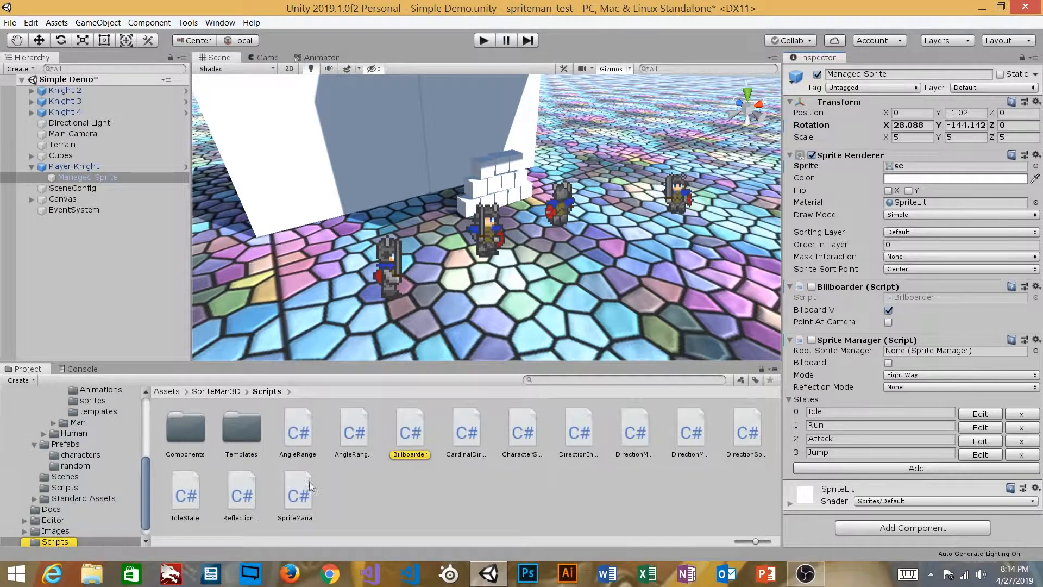
{"action": "scroll", "coordinate": [102, 500], "scroll_direction": "up", "scroll_amount": 5}
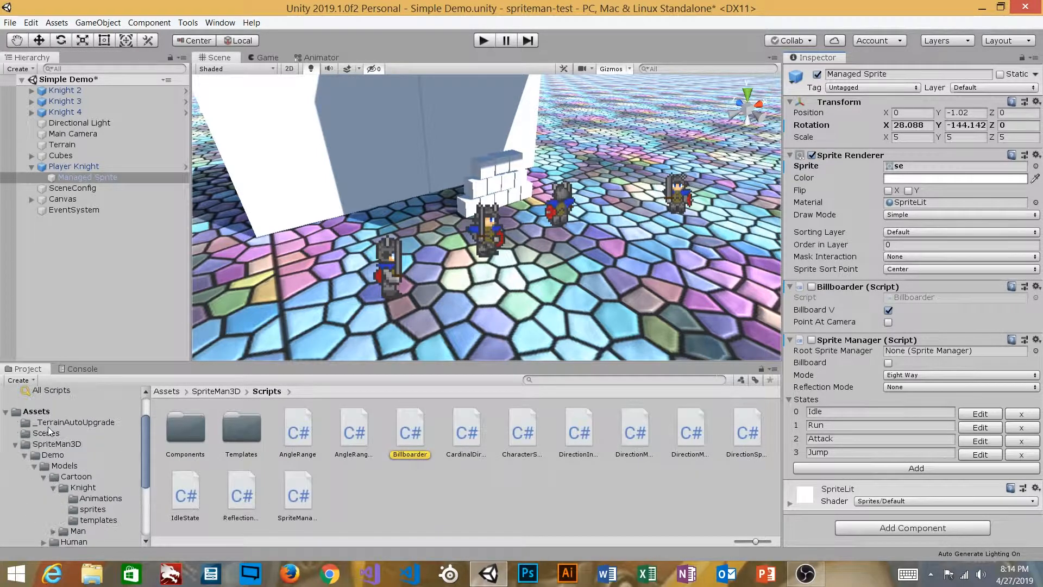
{"action": "scroll", "coordinate": [67, 489], "scroll_direction": "down", "scroll_amount": 4}
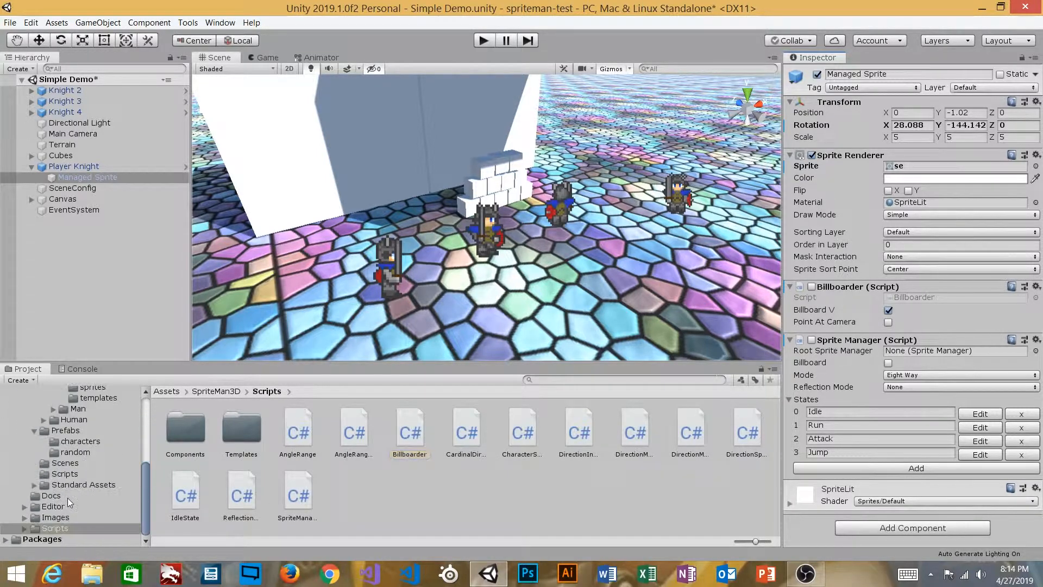
{"action": "left_click", "coordinate": [57, 527]}
{"action": "left_click", "coordinate": [415, 434]}
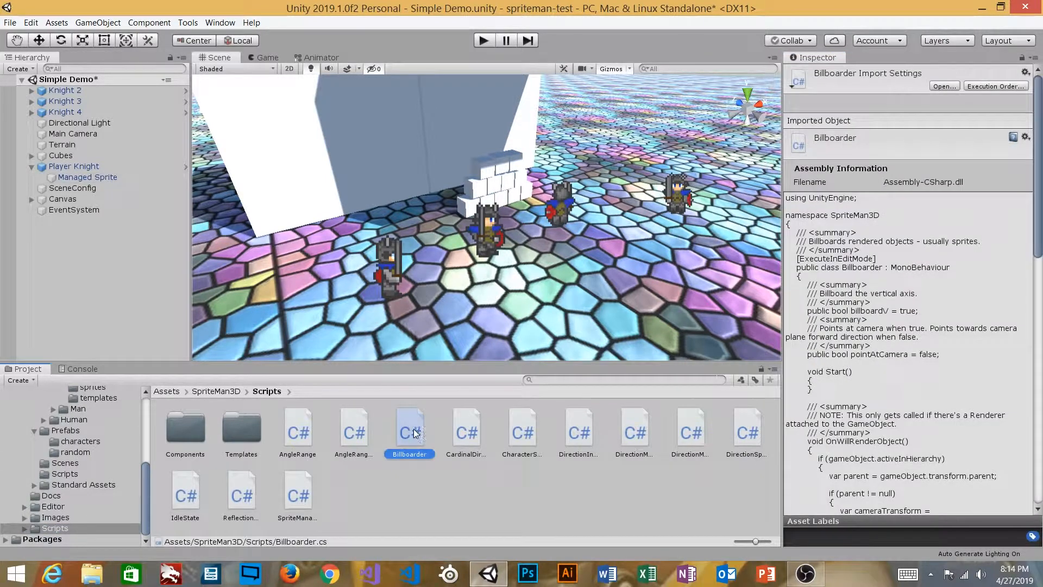
{"action": "left_click", "coordinate": [77, 166]}
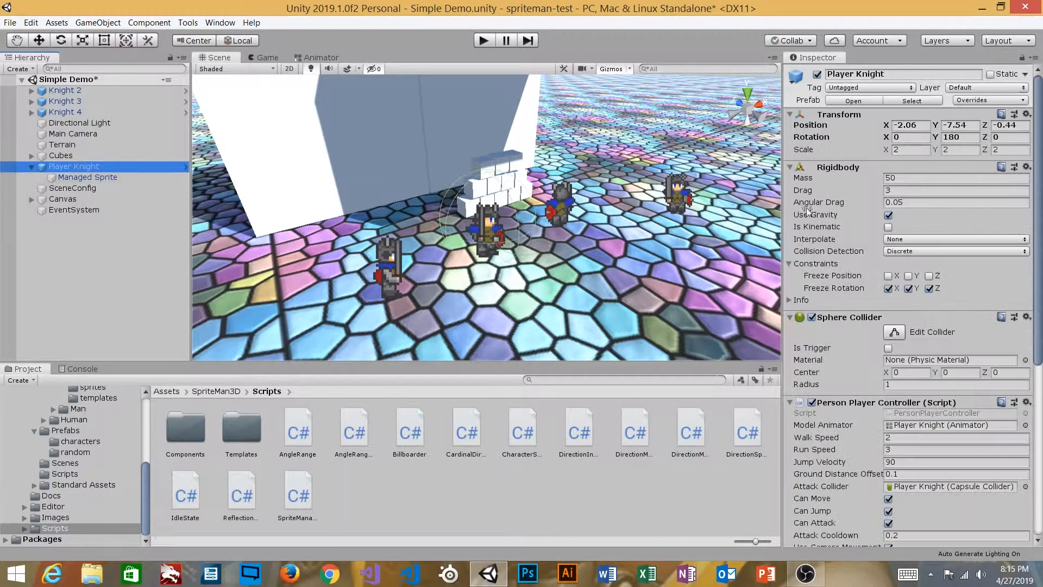
{"action": "left_click", "coordinate": [103, 178]}
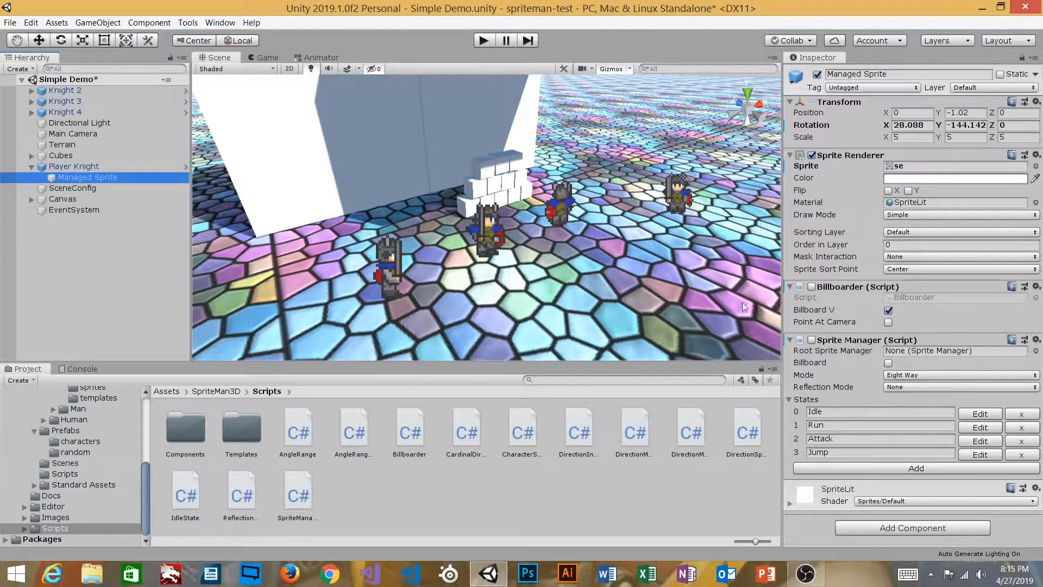
Re-enable Sprite Manager and orbit around the knights to compare the sprite facings
{"action": "right_click_drag", "start_coordinate": [532, 240], "coordinate": [656, 244]}
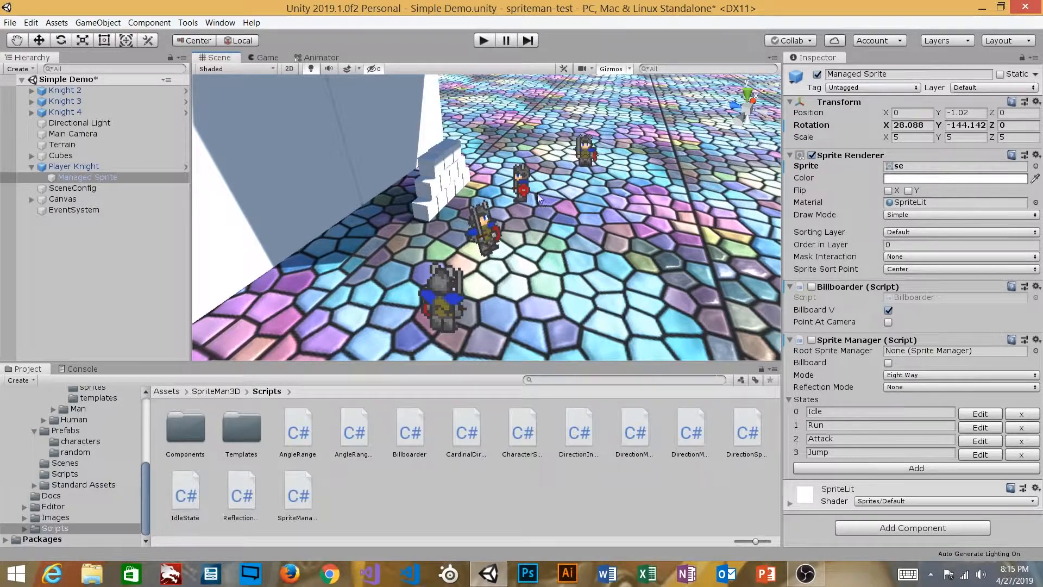
{"action": "right_click_drag", "start_coordinate": [445, 202], "coordinate": [257, 147]}
{"action": "mouse_move", "coordinate": [257, 147]}
{"action": "left_mouse_down", "text": "alt"}
{"action": "mouse_move", "coordinate": [245, 154]}
{"action": "mouse_move", "coordinate": [269, 157]}
{"action": "left_mouse_up", "text": "alt"}
{"action": "left_click_drag", "start_coordinate": [538, 155], "coordinate": [575, 198], "text": "alt"}
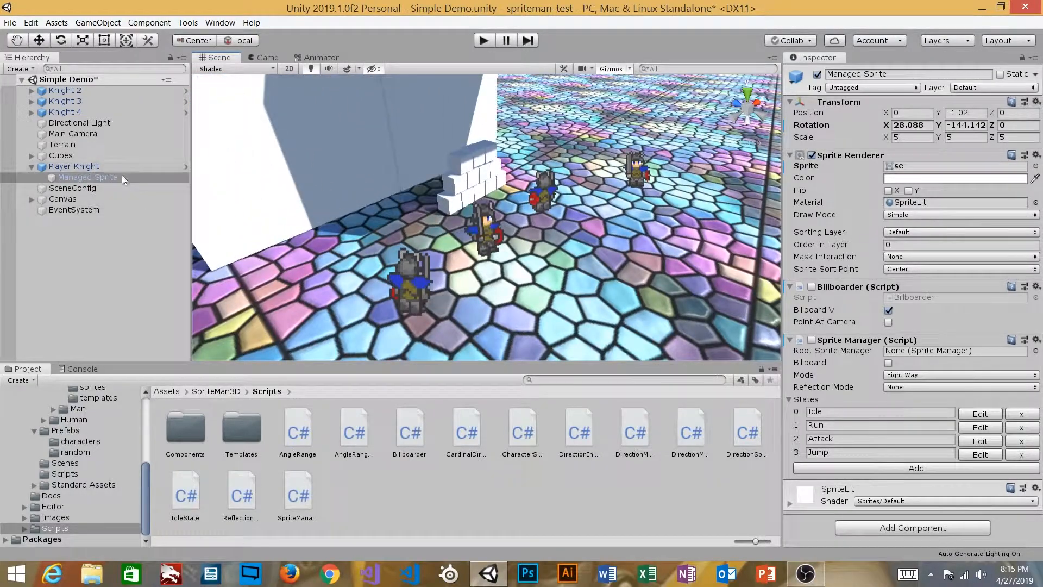
{"action": "left_click", "coordinate": [811, 340]}
{"action": "left_click_drag", "start_coordinate": [580, 257], "coordinate": [520, 230], "text": "alt"}
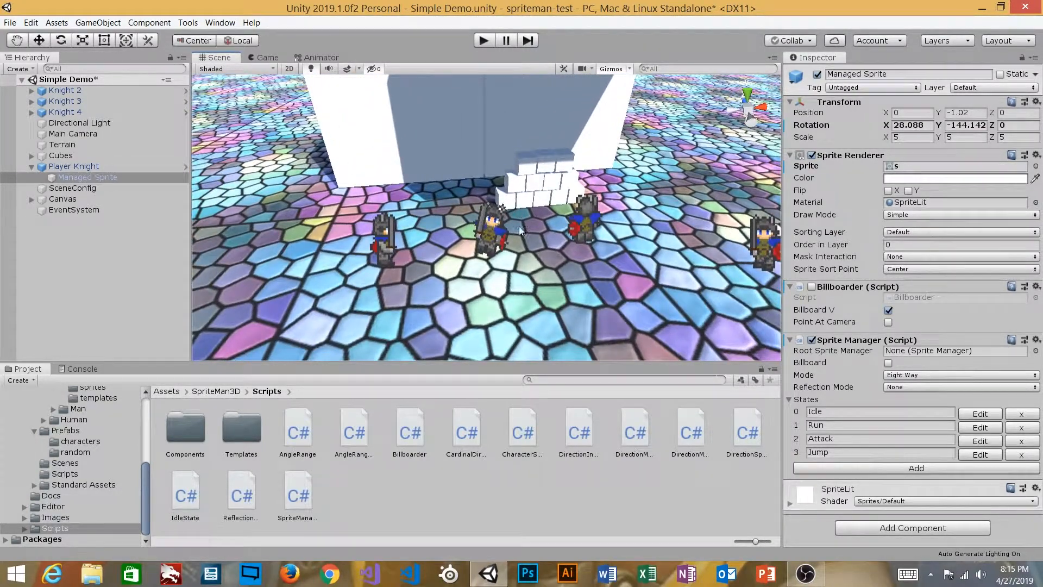
{"action": "left_click_drag", "start_coordinate": [511, 227], "coordinate": [715, 231], "text": "alt"}
{"action": "left_click_drag", "start_coordinate": [650, 249], "coordinate": [625, 224], "text": "alt"}
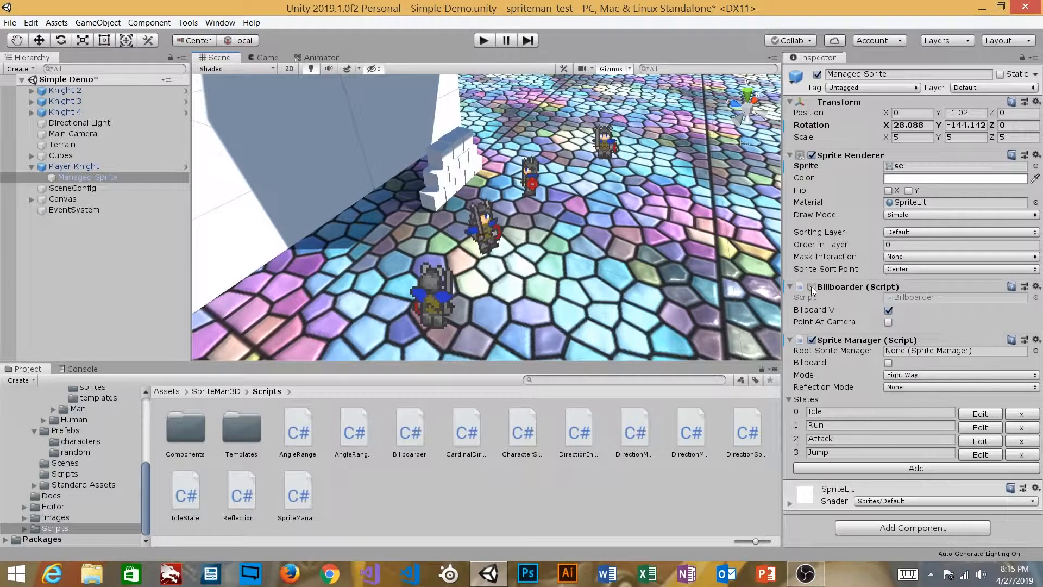
Re-enable Billboarder and orbit around the knights to watch the sprite face the camera
{"action": "left_click", "coordinate": [812, 286]}
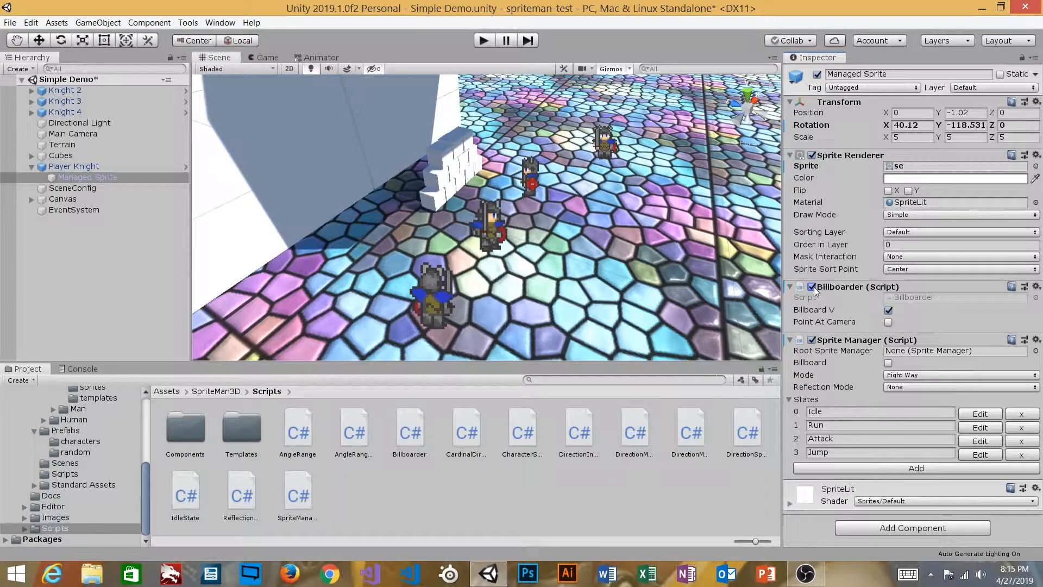
{"action": "left_click_drag", "start_coordinate": [619, 190], "coordinate": [553, 184], "text": "alt"}
{"action": "right_click_drag", "start_coordinate": [592, 134], "coordinate": [539, 142], "text": "alt"}
{"action": "middle_click_drag", "start_coordinate": [538, 142], "coordinate": [571, 150], "text": "alt"}
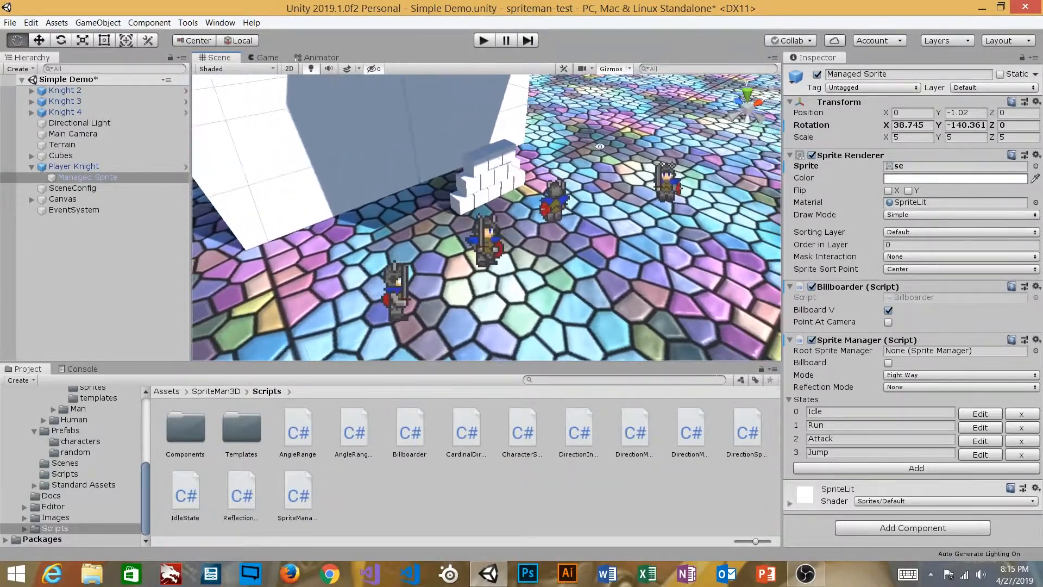
{"action": "left_click_drag", "start_coordinate": [630, 232], "coordinate": [590, 191], "text": "alt"}
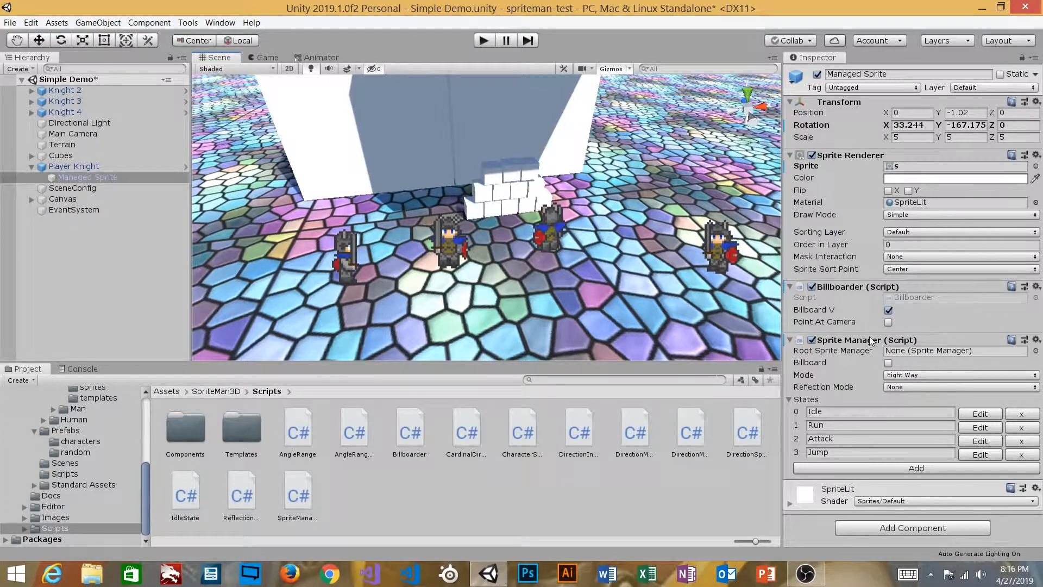
Test Sprite Manager's own Billboard option with Billboarder off, then restore Billboard off and Billboarder on
{"action": "left_click", "coordinate": [816, 361]}
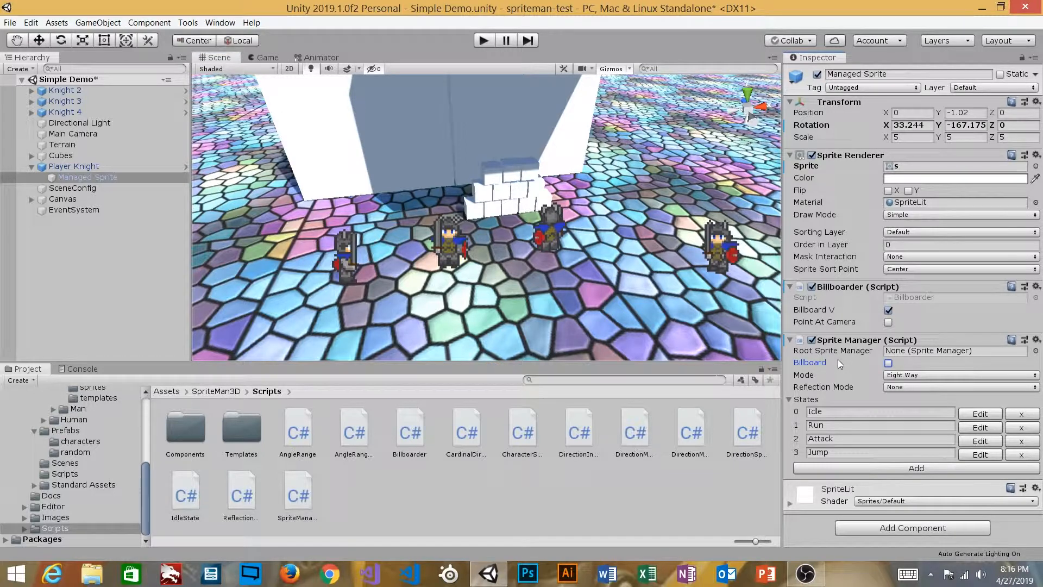
{"action": "left_click", "coordinate": [811, 286]}
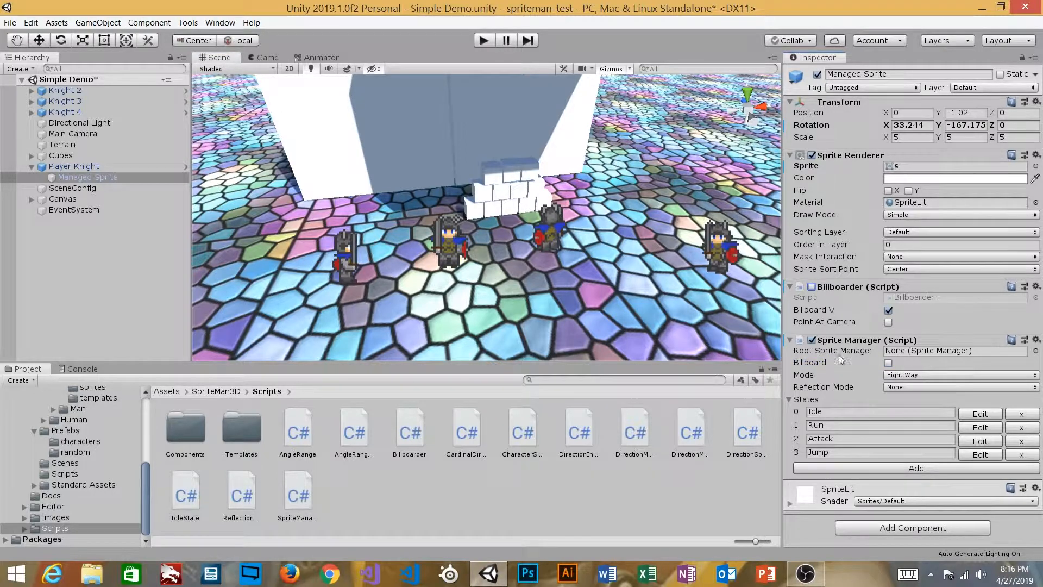
{"action": "left_click", "coordinate": [889, 363]}
{"action": "key", "text": "alt"}
{"action": "left_click_drag", "start_coordinate": [523, 282], "coordinate": [860, 306], "text": "alt"}
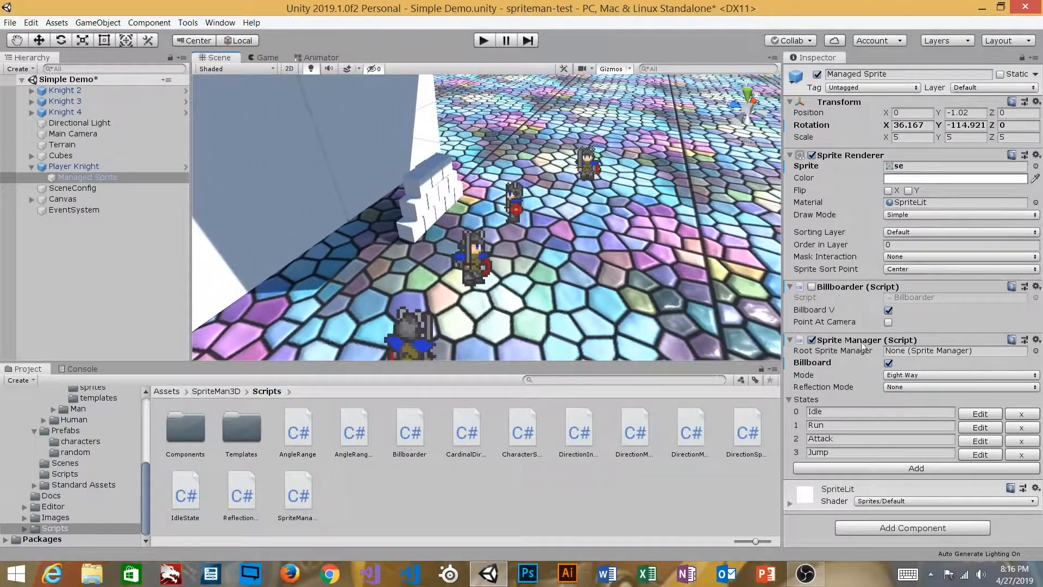
{"action": "left_click", "coordinate": [889, 361]}
{"action": "left_click", "coordinate": [811, 287]}
Adjust Sprite Manager settings, orbit to compare facings, and select the parent Player Knight
{"action": "left_click", "coordinate": [824, 364]}
{"action": "left_click", "coordinate": [829, 313]}
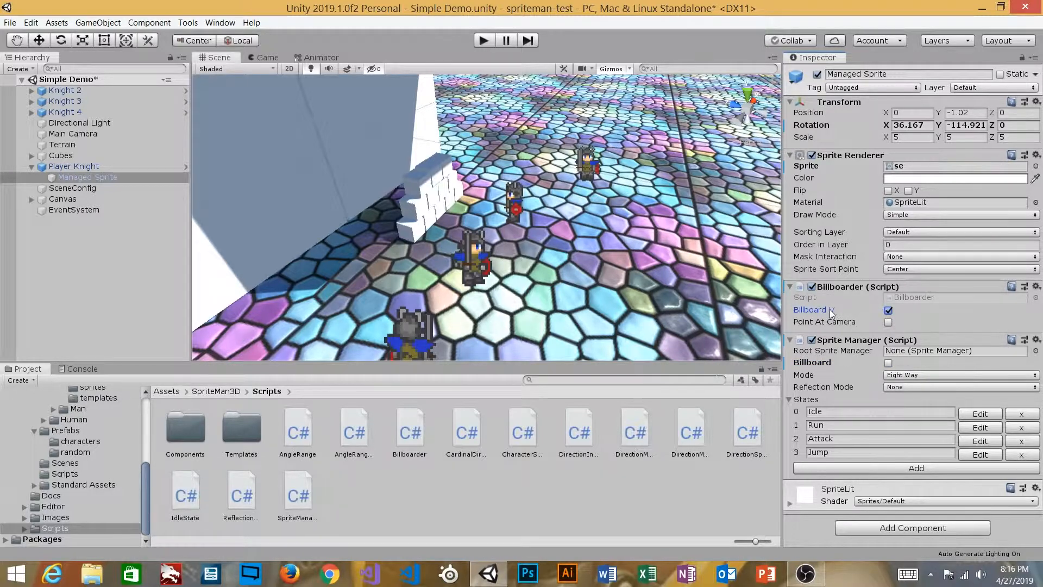
{"action": "left_click_drag", "start_coordinate": [638, 227], "coordinate": [595, 217], "text": "alt"}
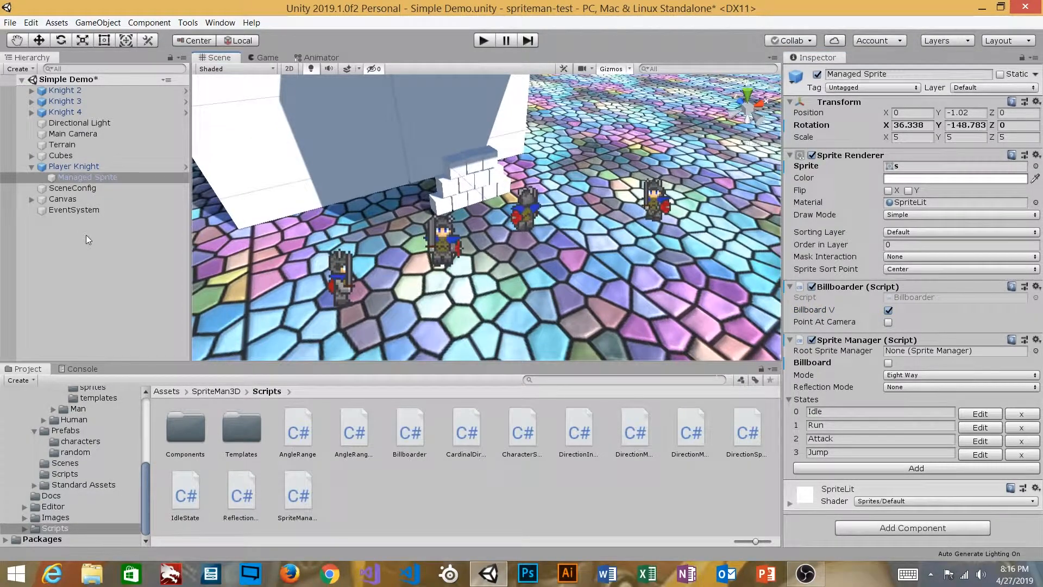
{"action": "left_click_drag", "start_coordinate": [101, 180], "coordinate": [78, 166]}
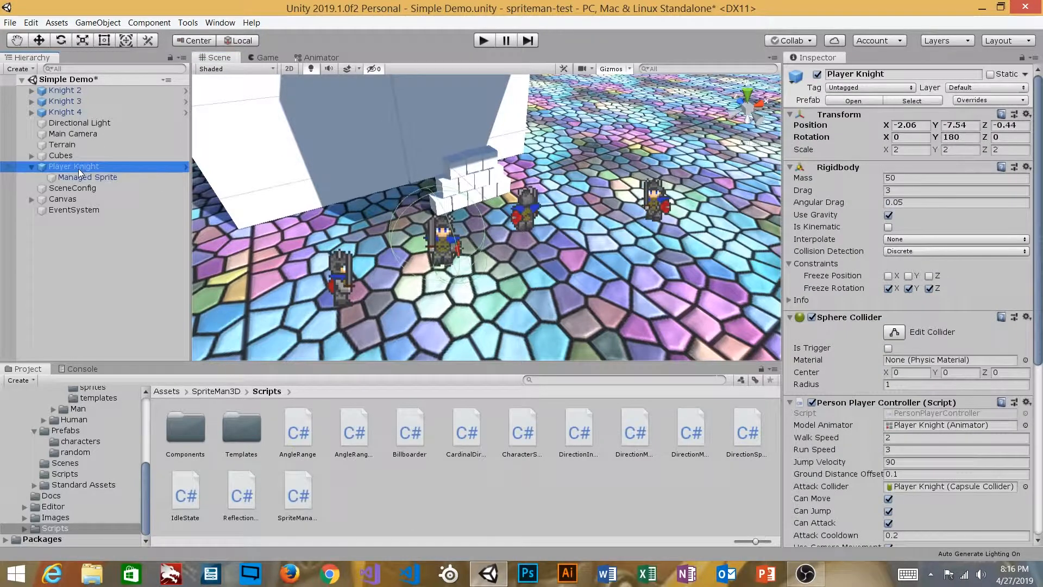
In the Person 3D Sprite prefab, untick Billboard V on Managed Sprite, then return to the scene
{"action": "left_click", "coordinate": [853, 101]}
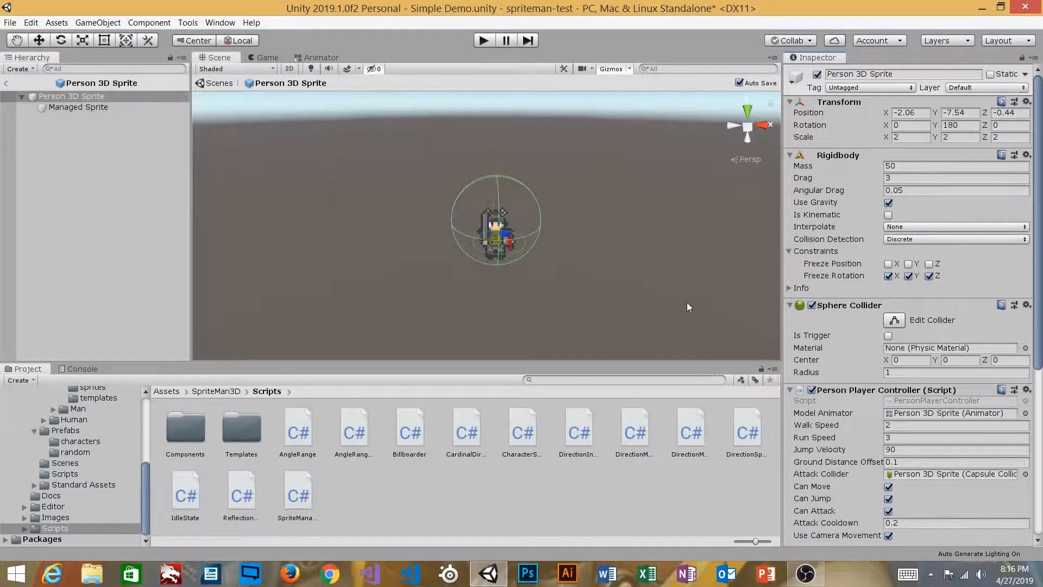
{"action": "left_click", "coordinate": [93, 106]}
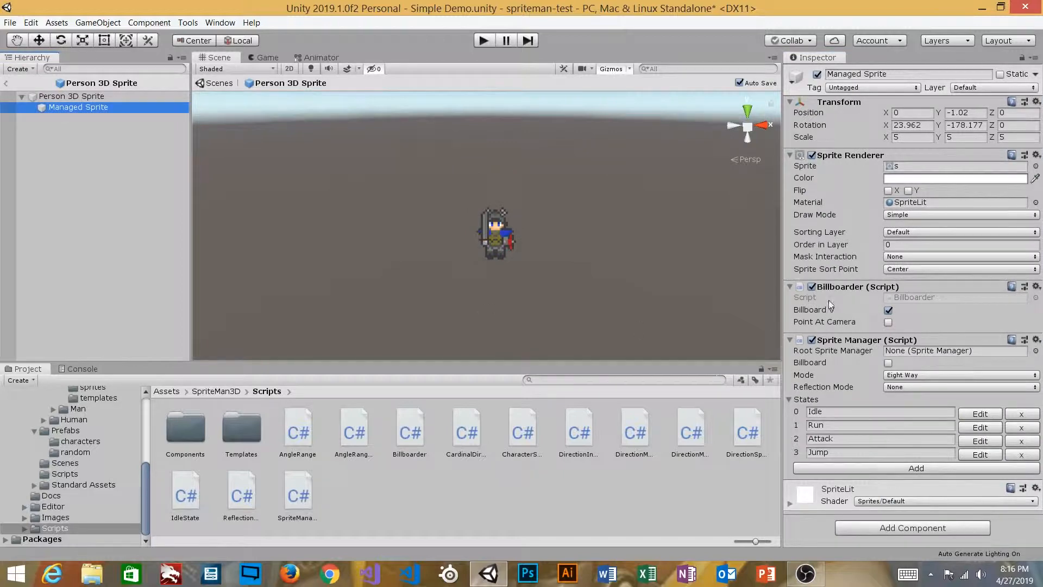
{"action": "left_click", "coordinate": [888, 310]}
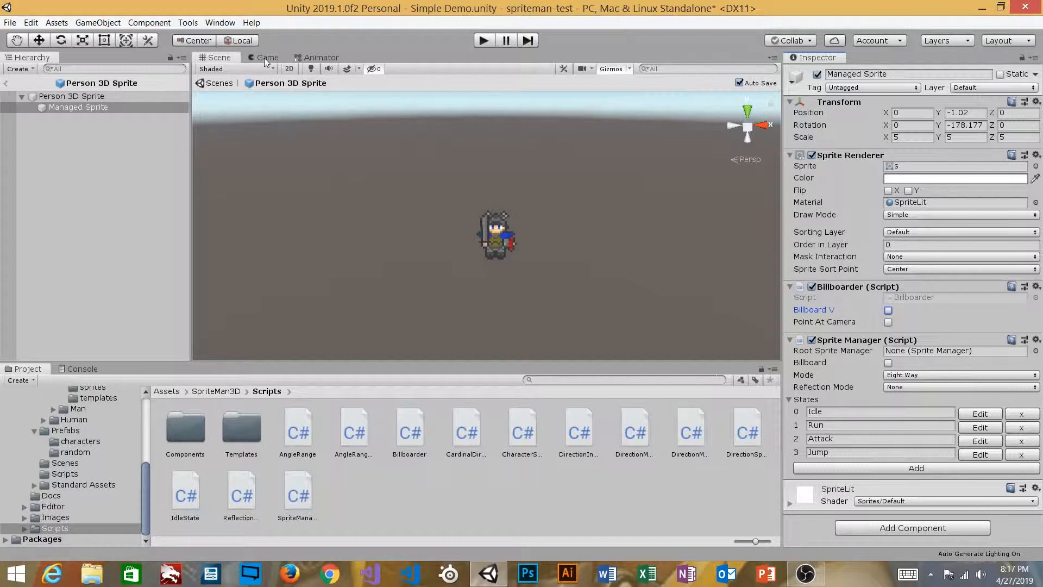
{"action": "left_click", "coordinate": [7, 83]}
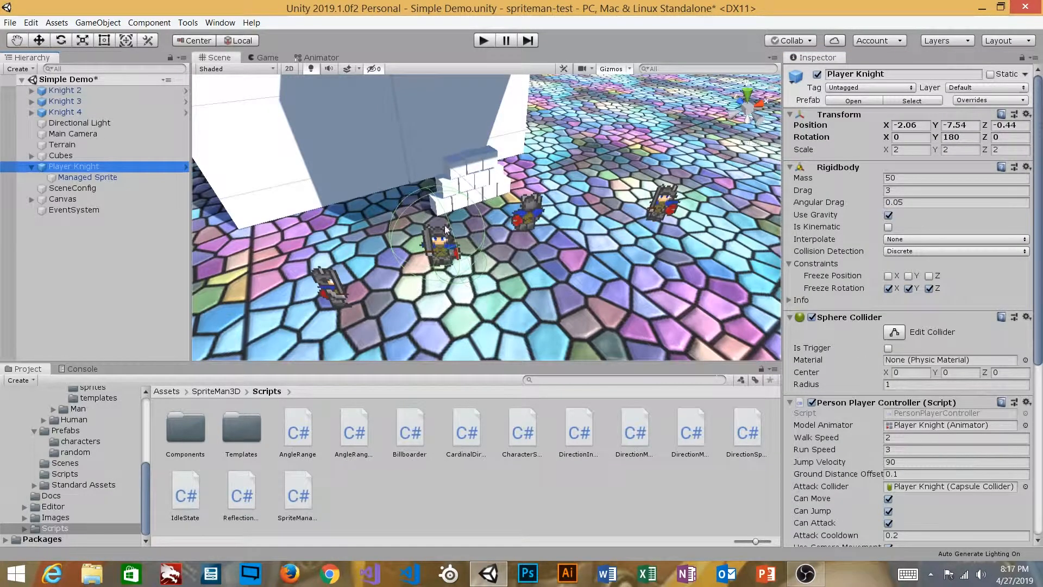
Select the knight's Managed Sprite and adjust its Billboarder options
{"action": "key", "text": "alt"}
{"action": "left_click", "coordinate": [87, 177]}
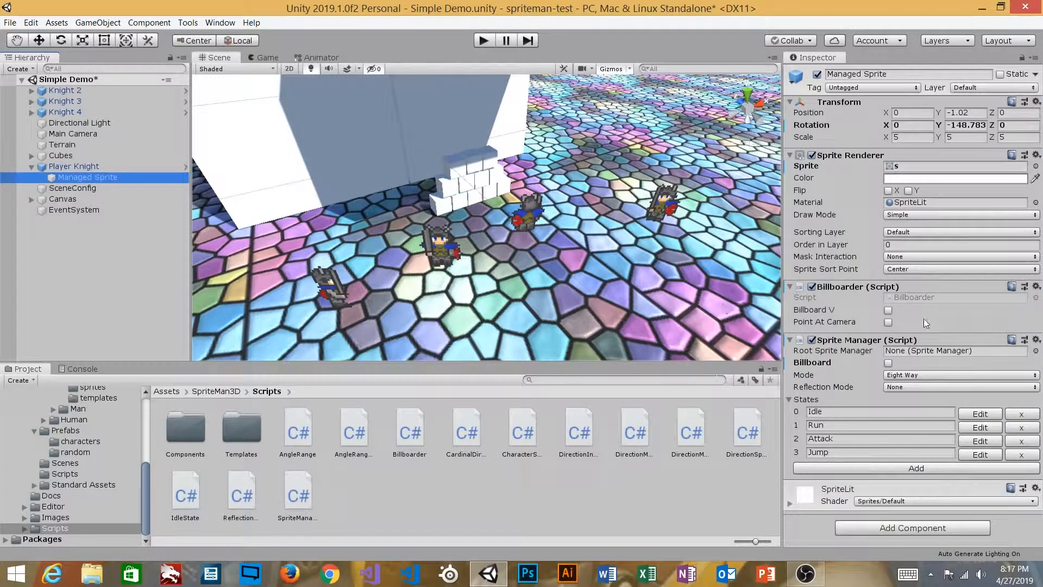
{"action": "left_click", "coordinate": [841, 325]}
{"action": "left_click", "coordinate": [839, 310]}
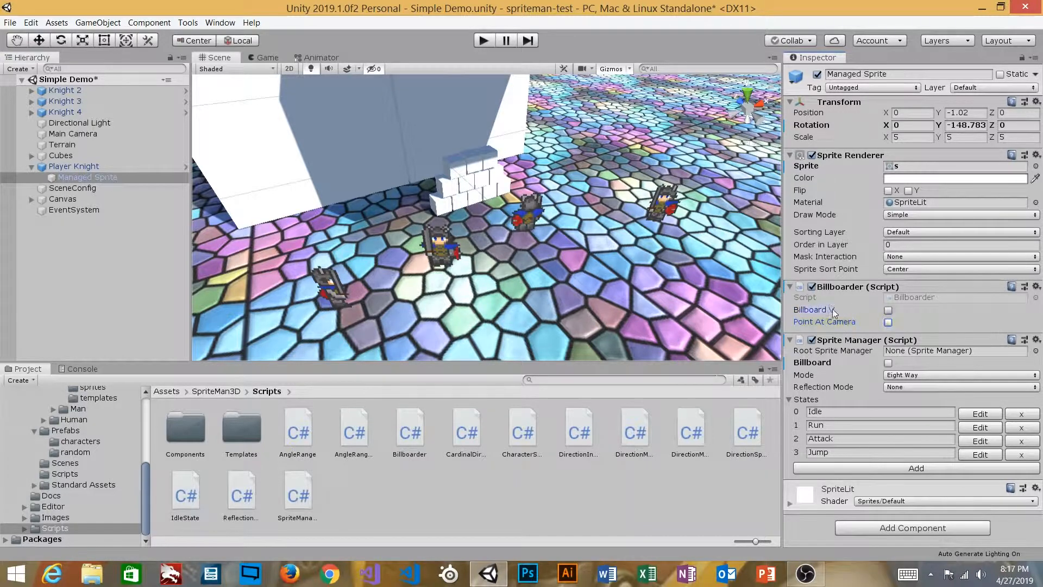
{"action": "right_click_drag", "start_coordinate": [492, 207], "coordinate": [499, 225], "text": "alt"}
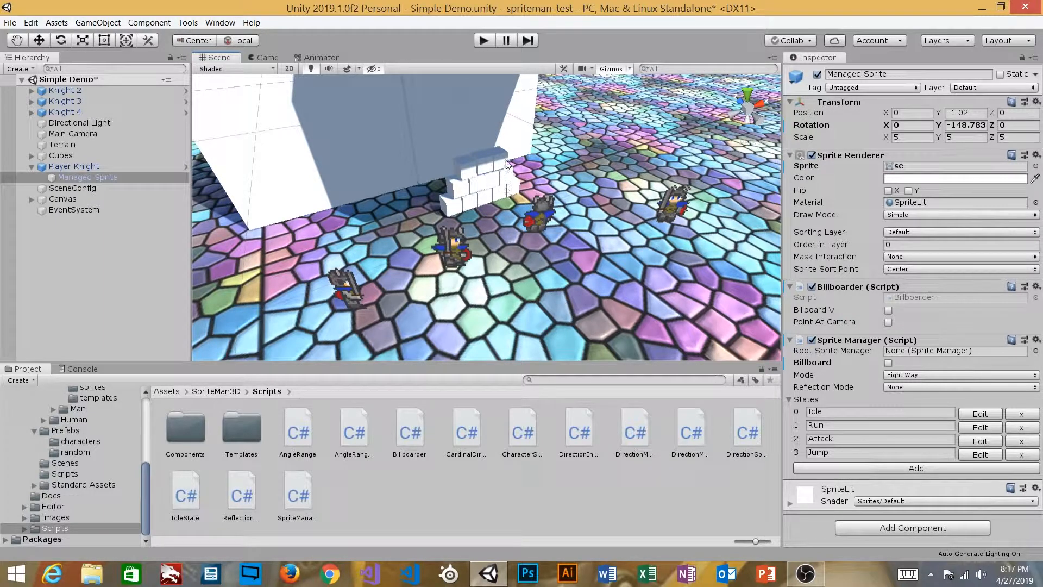
Compare Billboard V on and off, leave it off with Point At Camera on, then select Player Knight
{"action": "left_click", "coordinate": [888, 311]}
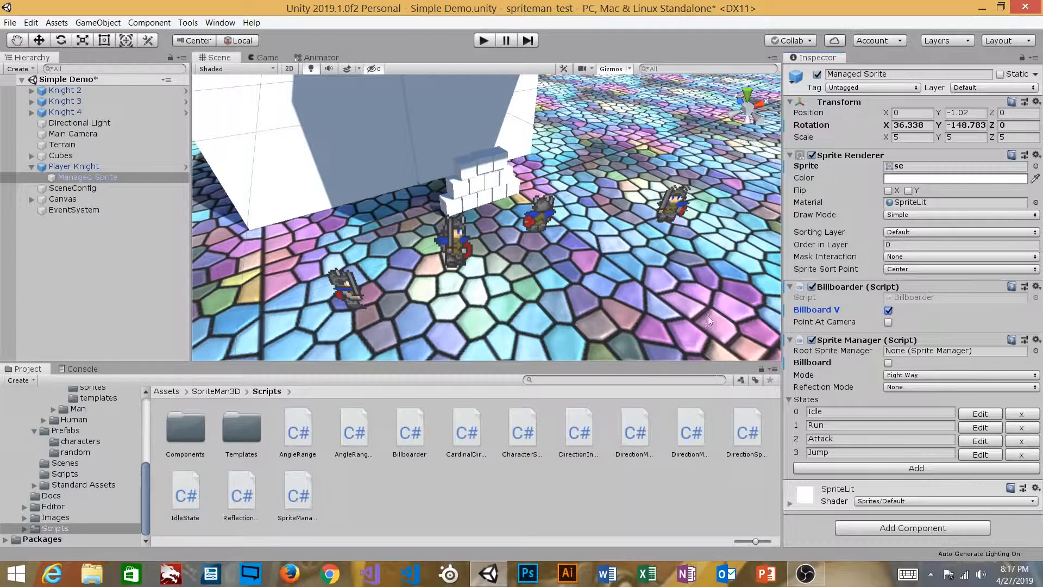
{"action": "left_click", "coordinate": [888, 311]}
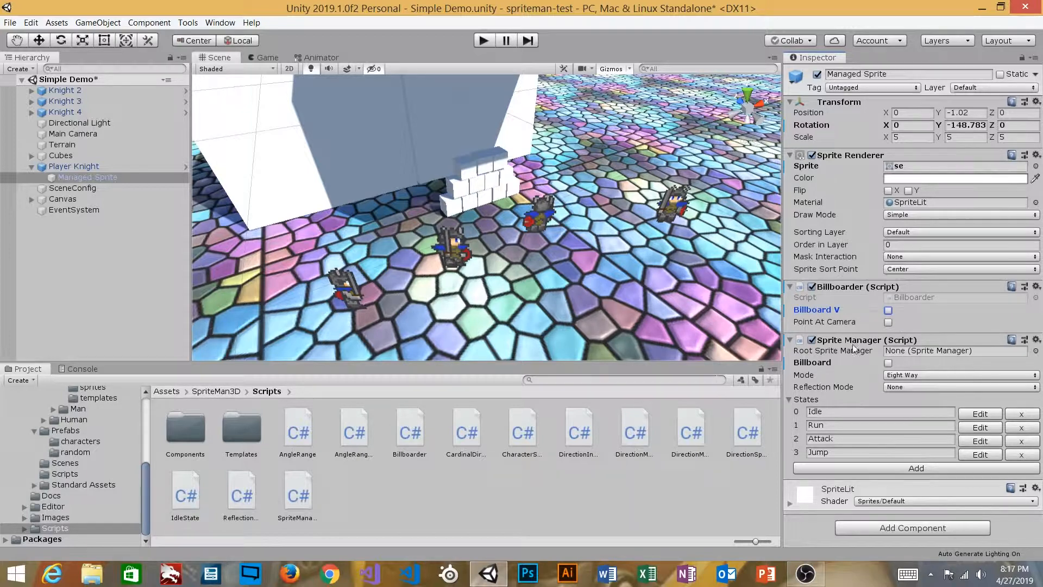
{"action": "left_click", "coordinate": [888, 311]}
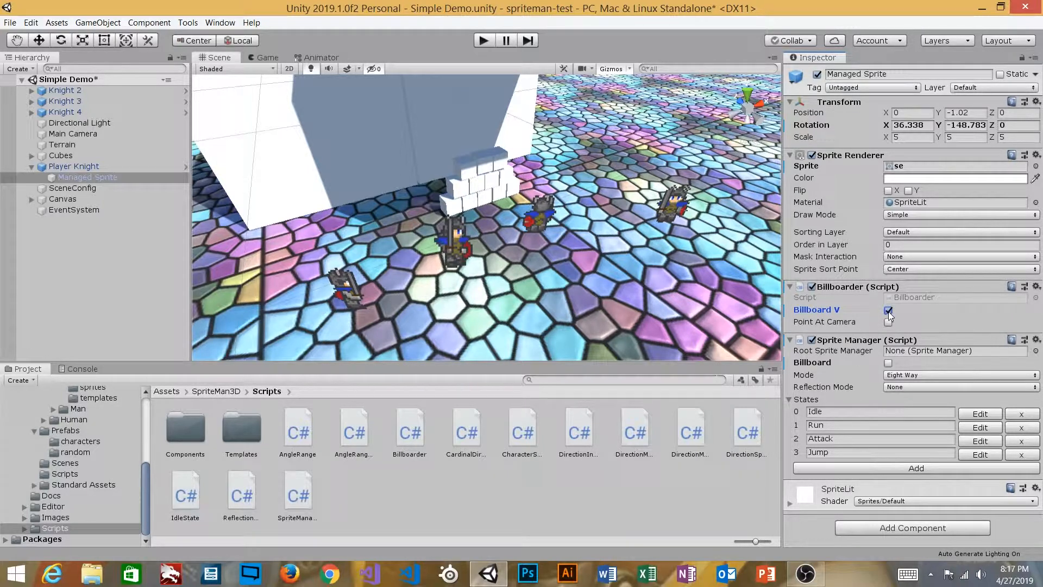
{"action": "left_click", "coordinate": [888, 311]}
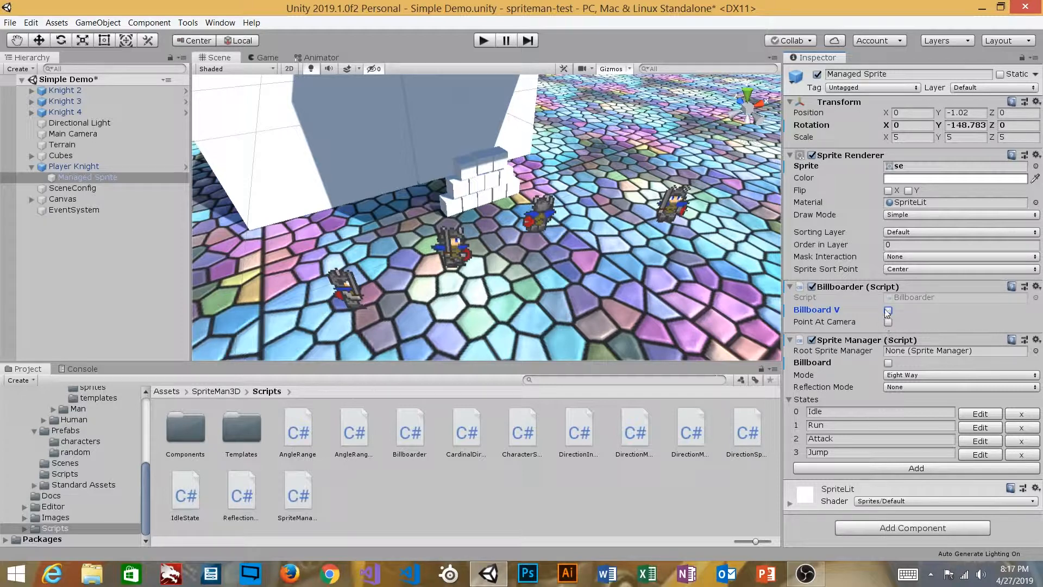
{"action": "left_click", "coordinate": [888, 322]}
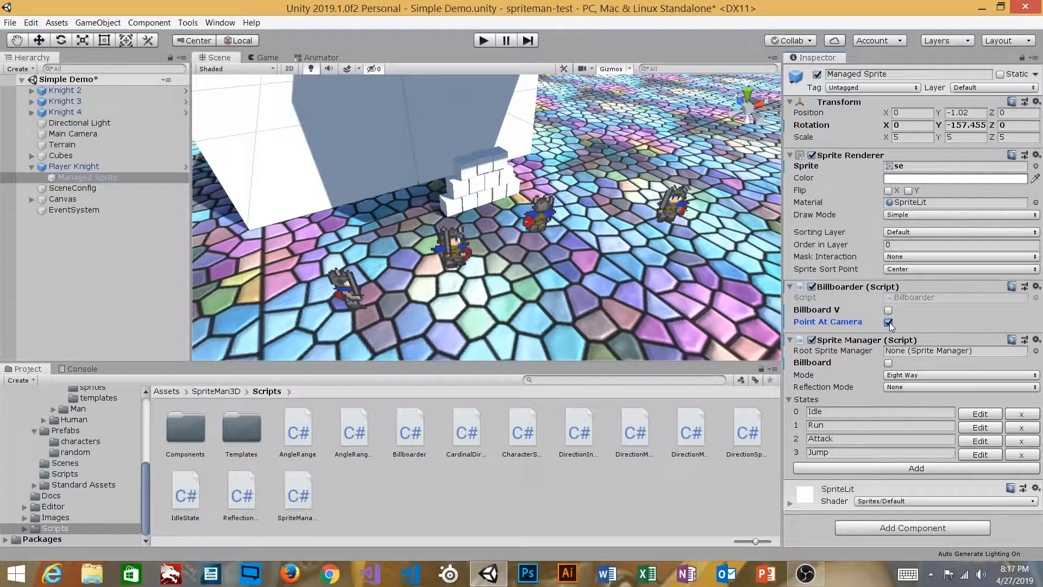
{"action": "left_click_drag", "start_coordinate": [604, 255], "coordinate": [289, 297], "text": "alt"}
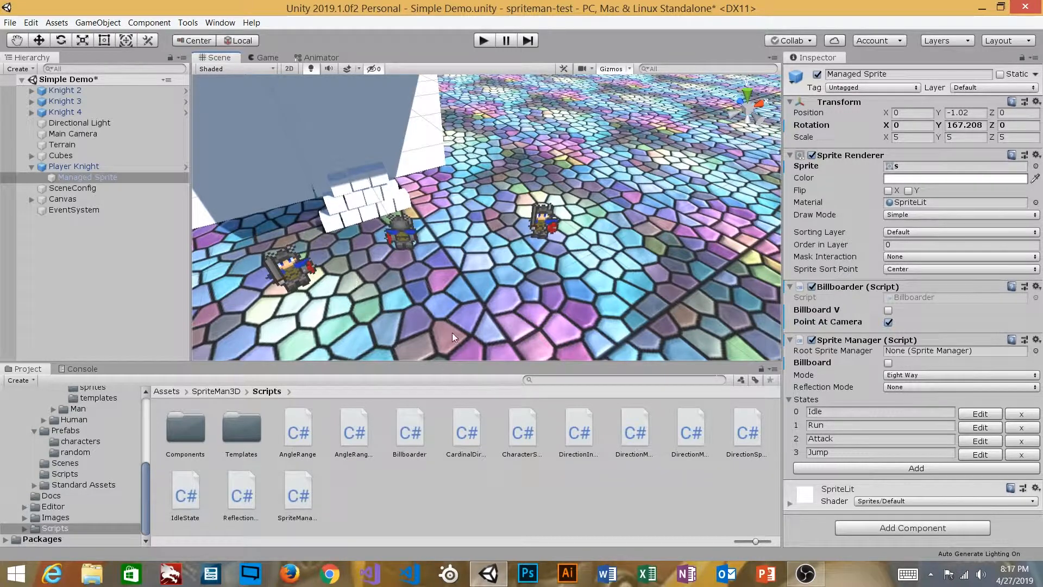
{"action": "left_click", "coordinate": [888, 322]}
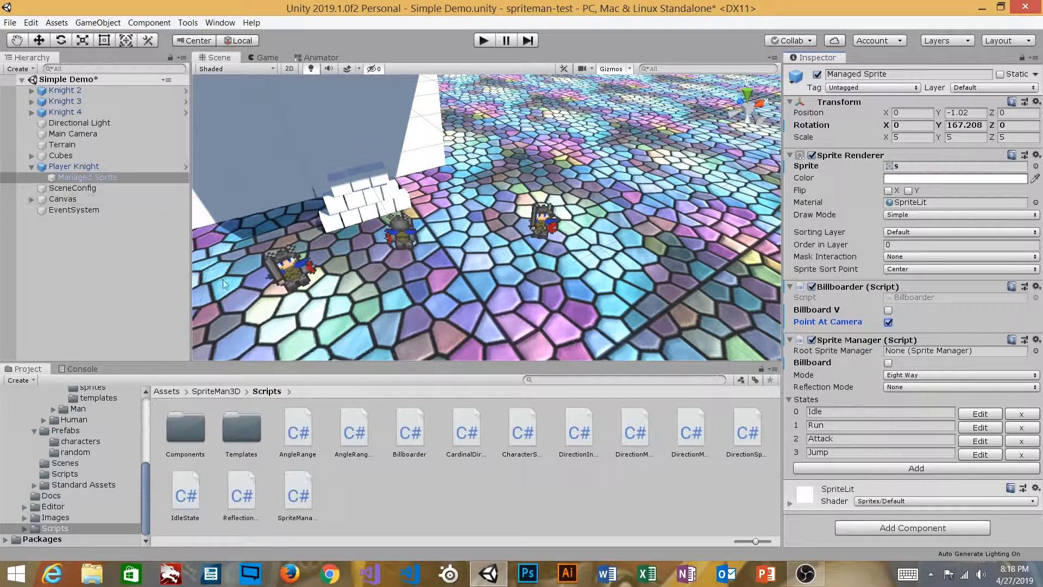
{"action": "left_click", "coordinate": [144, 168]}
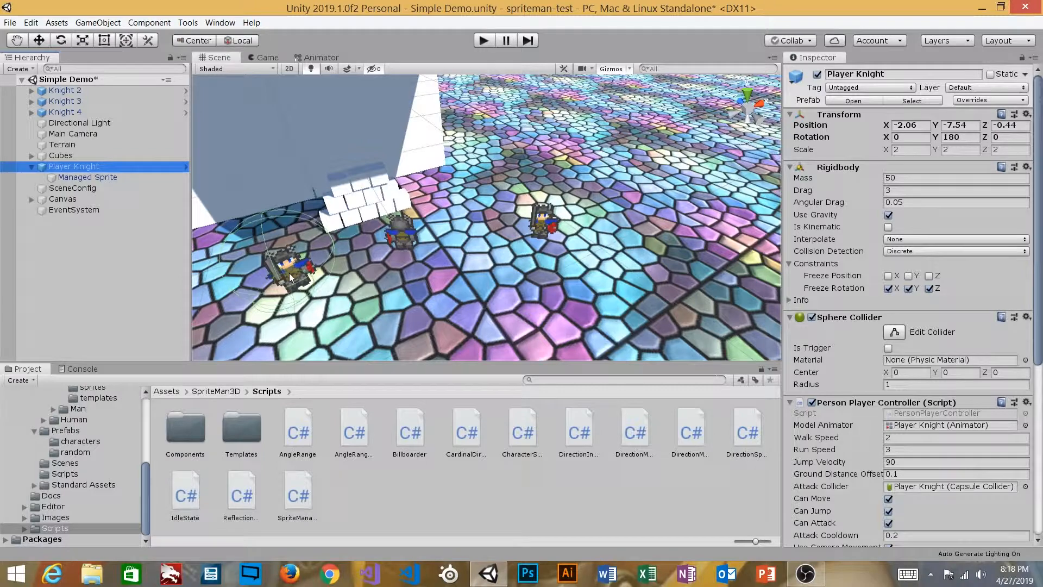
Pan and zoom around the knights and select the player knight's Managed Sprite
{"action": "key", "text": "alt"}
{"action": "right_click_drag", "start_coordinate": [280, 184], "coordinate": [300, 179], "text": "alt"}
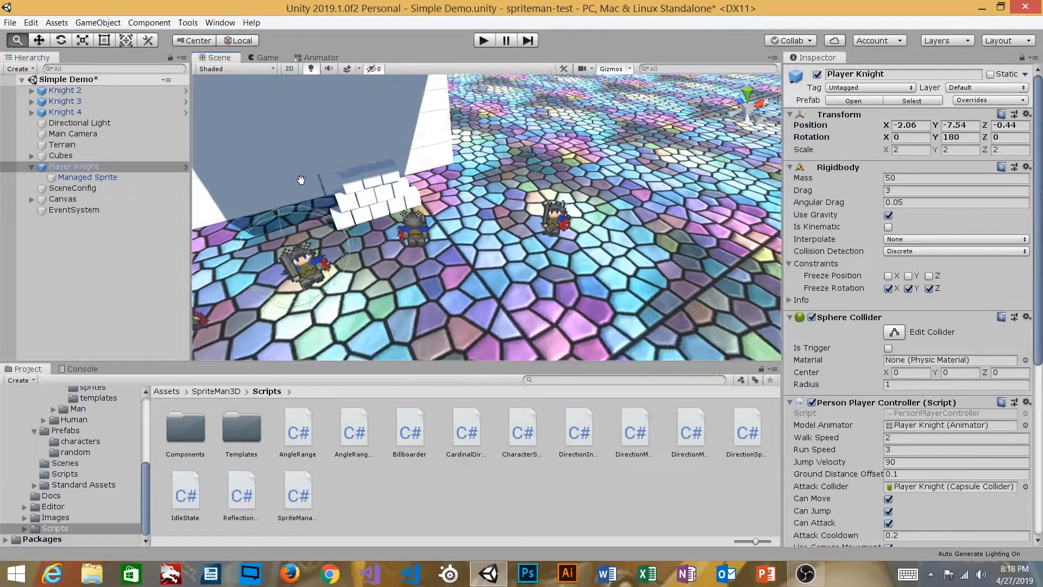
{"action": "middle_click_drag", "start_coordinate": [300, 179], "coordinate": [333, 179]}
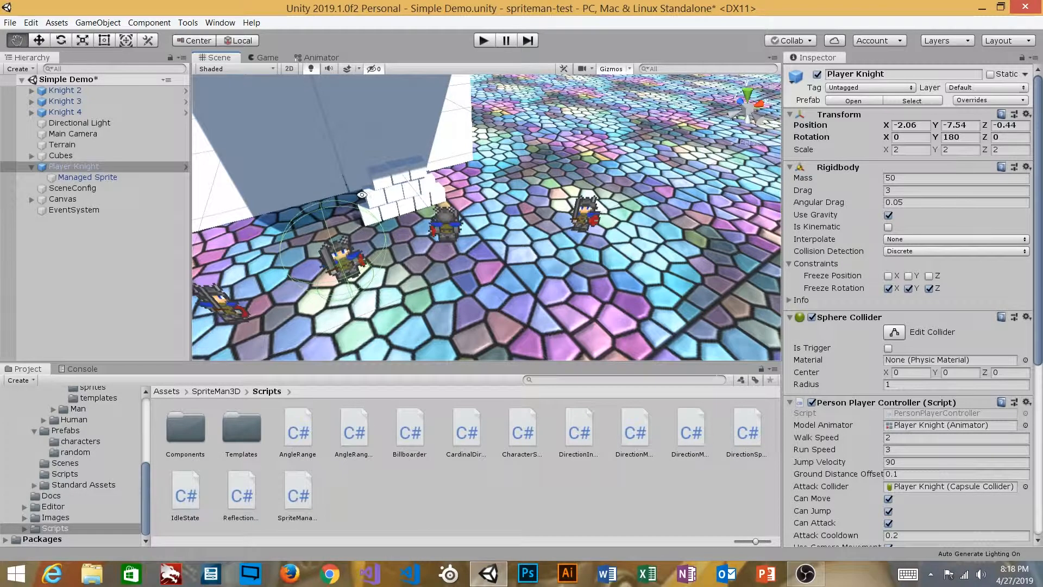
{"action": "middle_click_drag", "start_coordinate": [404, 195], "coordinate": [372, 184]}
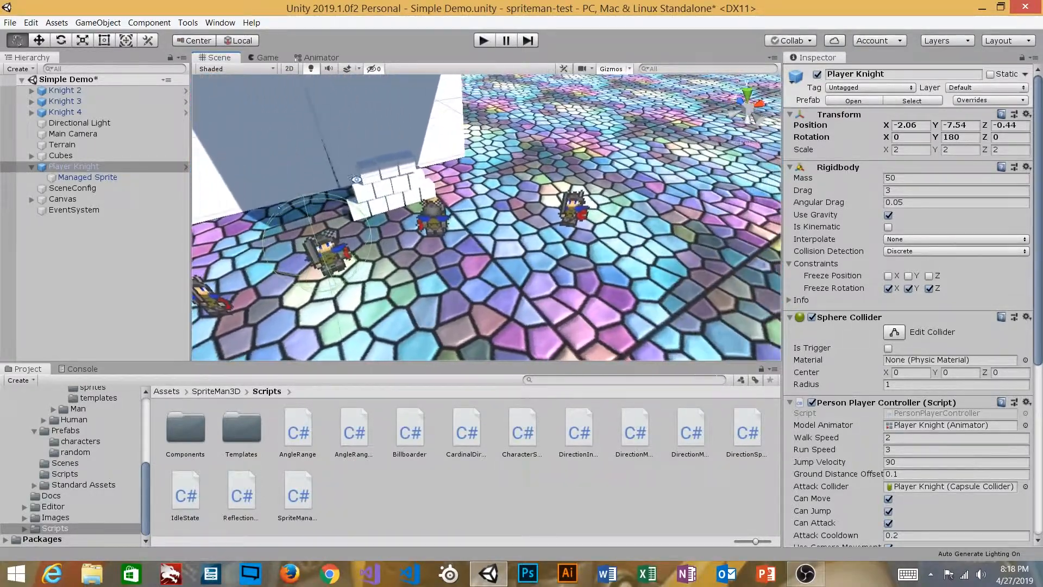
{"action": "left_click", "coordinate": [82, 177]}
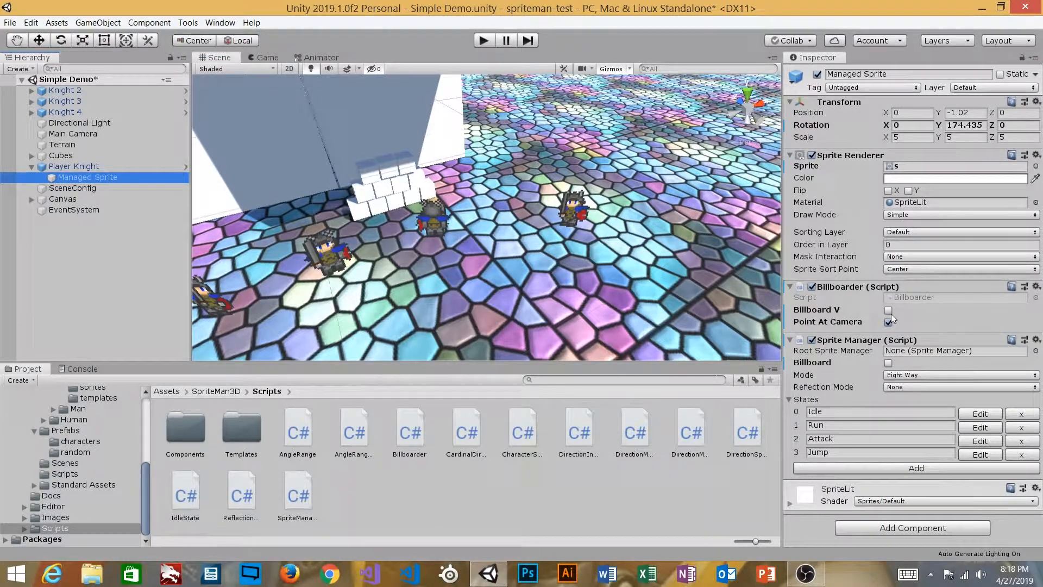
Tick Billboard V alongside Point At Camera, reframe the knights, and reselect Player Knight
{"action": "middle_click_drag", "start_coordinate": [501, 226], "coordinate": [583, 223]}
{"action": "mouse_move", "coordinate": [583, 223]}
{"action": "left_mouse_down", "text": "alt"}
{"action": "mouse_move", "coordinate": [676, 223]}
{"action": "mouse_move", "coordinate": [584, 222]}
{"action": "left_mouse_up", "text": "alt"}
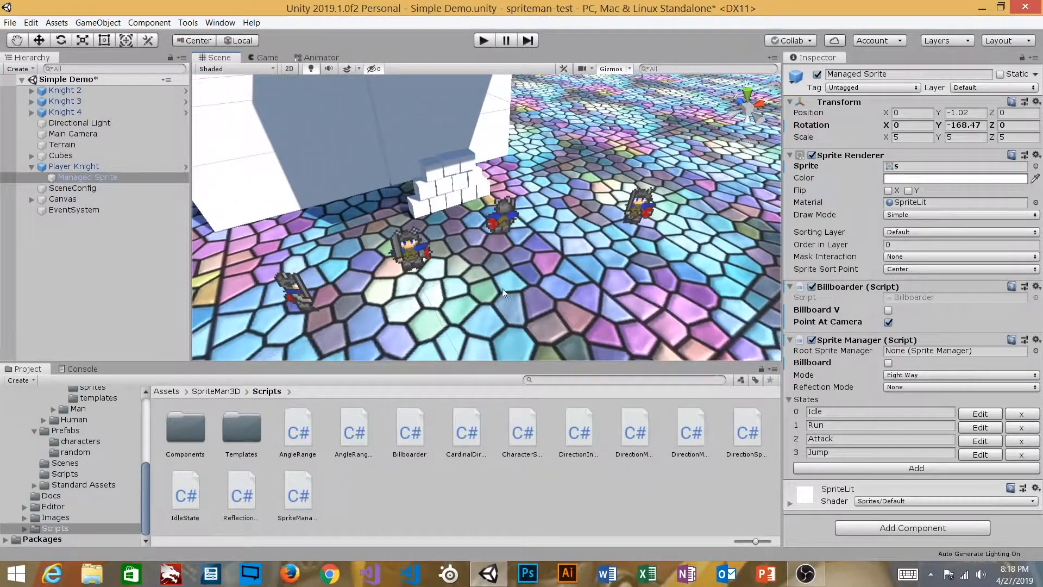
{"action": "middle_click_drag", "start_coordinate": [544, 224], "coordinate": [577, 222]}
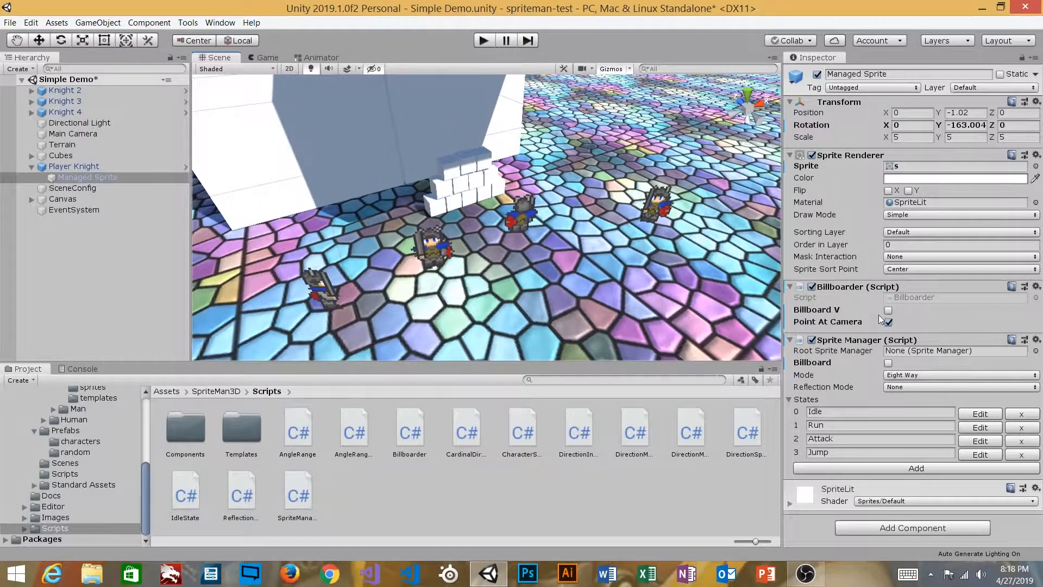
{"action": "left_click", "coordinate": [888, 310]}
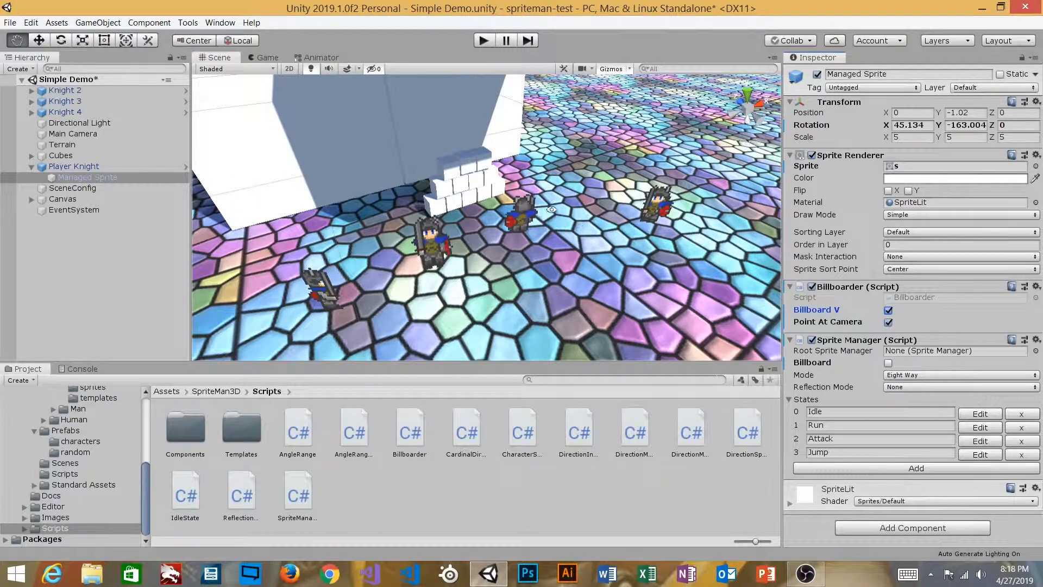
{"action": "scroll", "coordinate": [443, 212], "scroll_direction": "up", "scroll_amount": 5}
{"action": "middle_click_drag", "start_coordinate": [443, 213], "coordinate": [612, 202]}
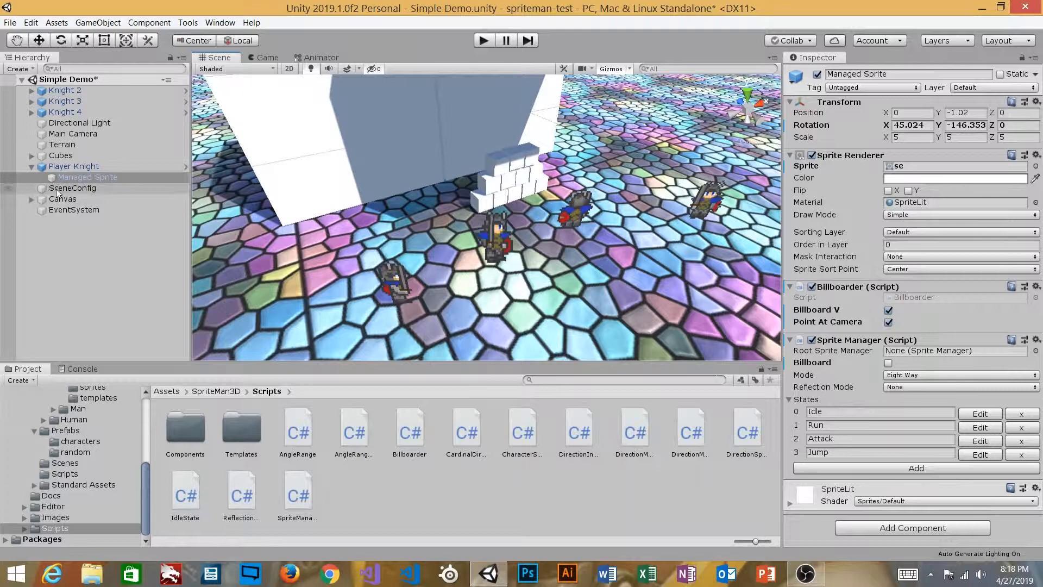
{"action": "left_click", "coordinate": [73, 166]}
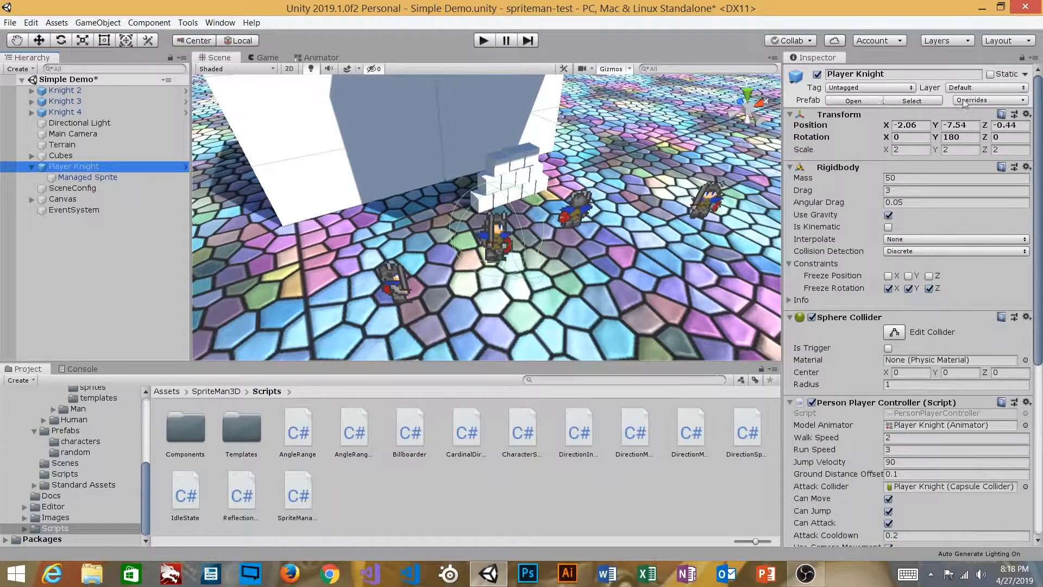
In the Person 3D Sprite prefab, tick Billboard V and Point At Camera, then return to the scene
{"action": "left_click", "coordinate": [853, 101]}
{"action": "left_click", "coordinate": [82, 108]}
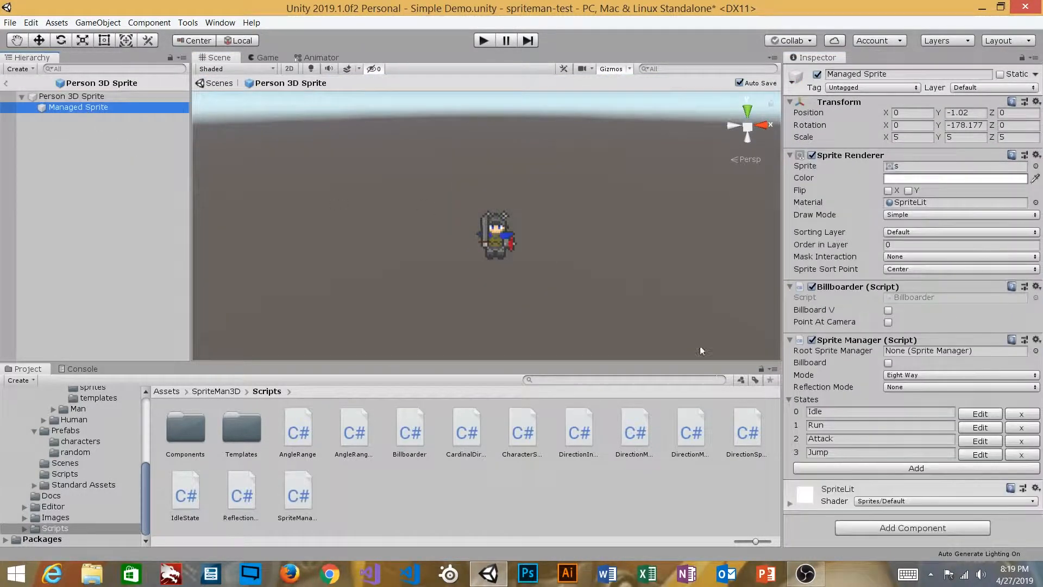
{"action": "left_click", "coordinate": [888, 310]}
{"action": "left_click", "coordinate": [888, 322]}
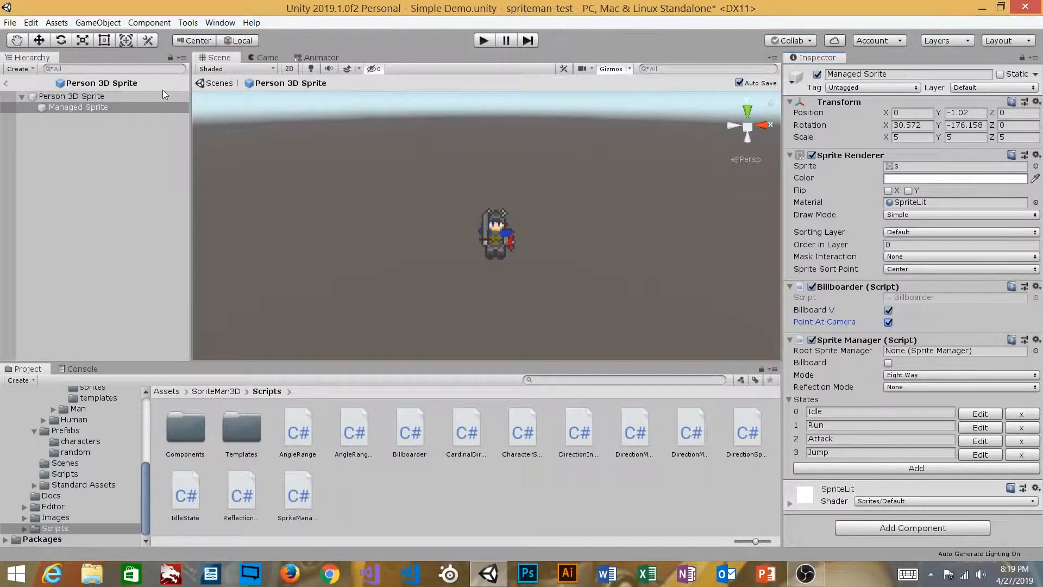
{"action": "left_click", "coordinate": [6, 83]}
Check the Managed Sprite settings of the player knight and Knight 4, then select Player Knight
{"action": "scroll", "coordinate": [376, 167], "scroll_direction": "up", "scroll_amount": 3}
{"action": "left_click_drag", "start_coordinate": [376, 168], "coordinate": [280, 135]}
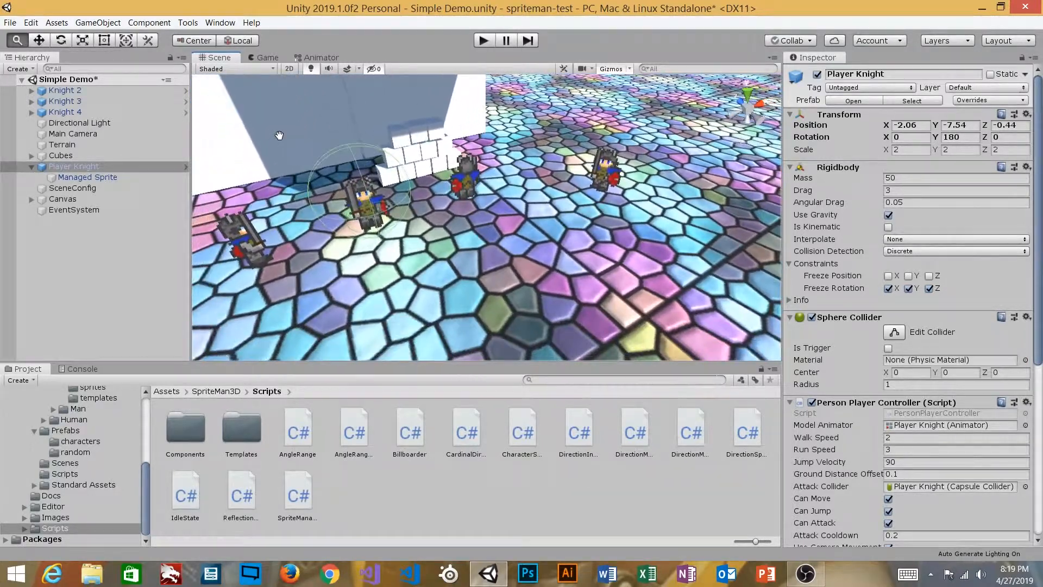
{"action": "left_click", "coordinate": [127, 177]}
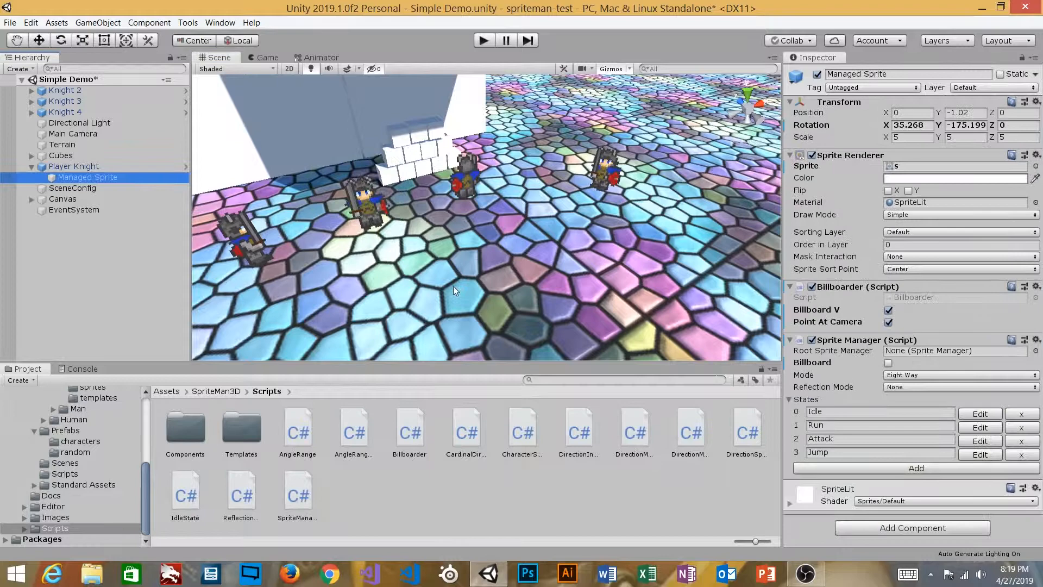
{"action": "left_click", "coordinate": [32, 112]}
{"action": "left_click", "coordinate": [81, 123]}
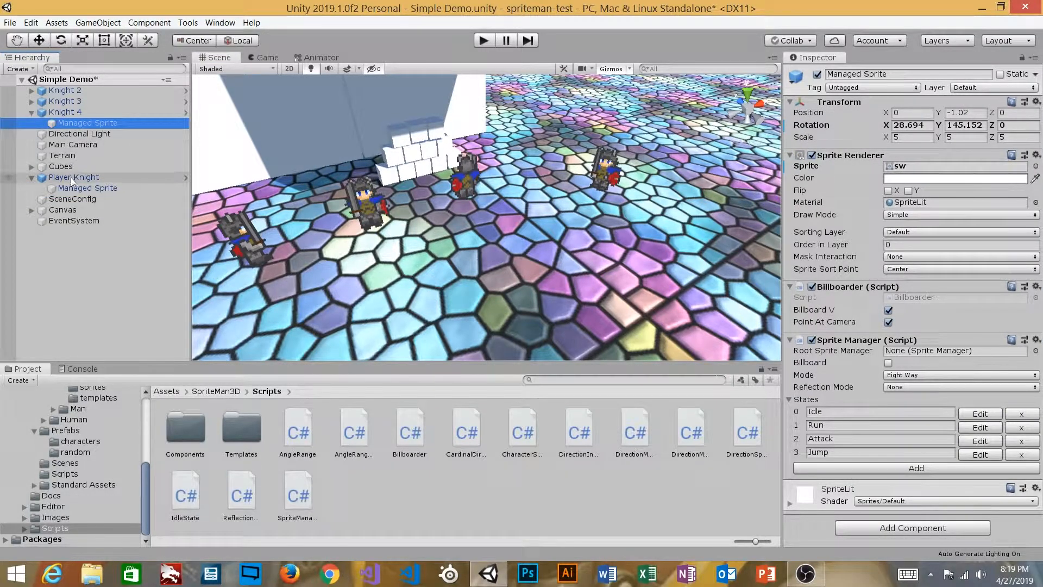
{"action": "scroll", "coordinate": [407, 158], "scroll_direction": "up", "scroll_amount": 3}
{"action": "scroll", "coordinate": [407, 158], "scroll_direction": "down", "scroll_amount": 2}
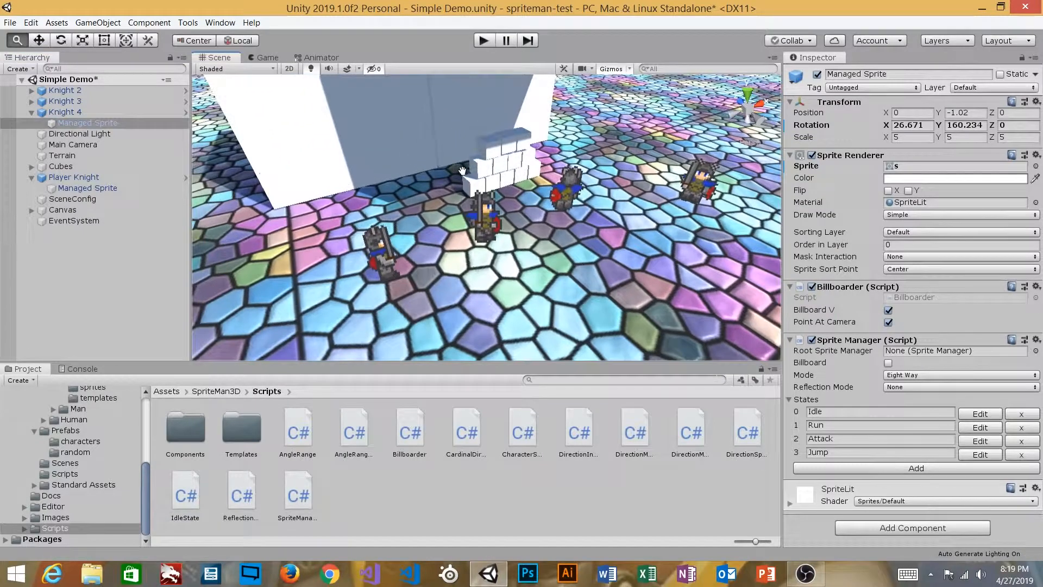
{"action": "left_click", "coordinate": [76, 188]}
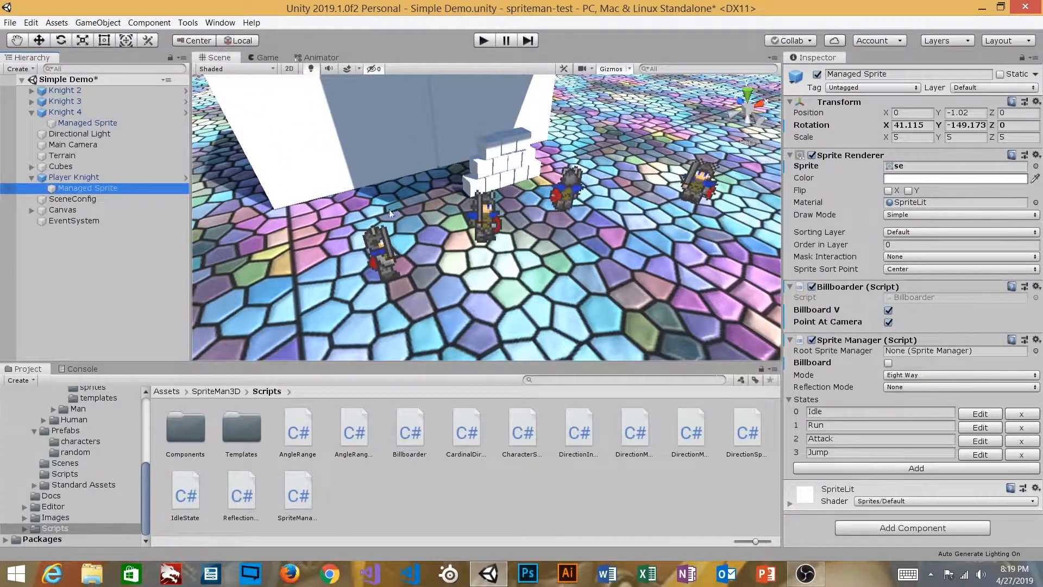
{"action": "left_click", "coordinate": [119, 179]}
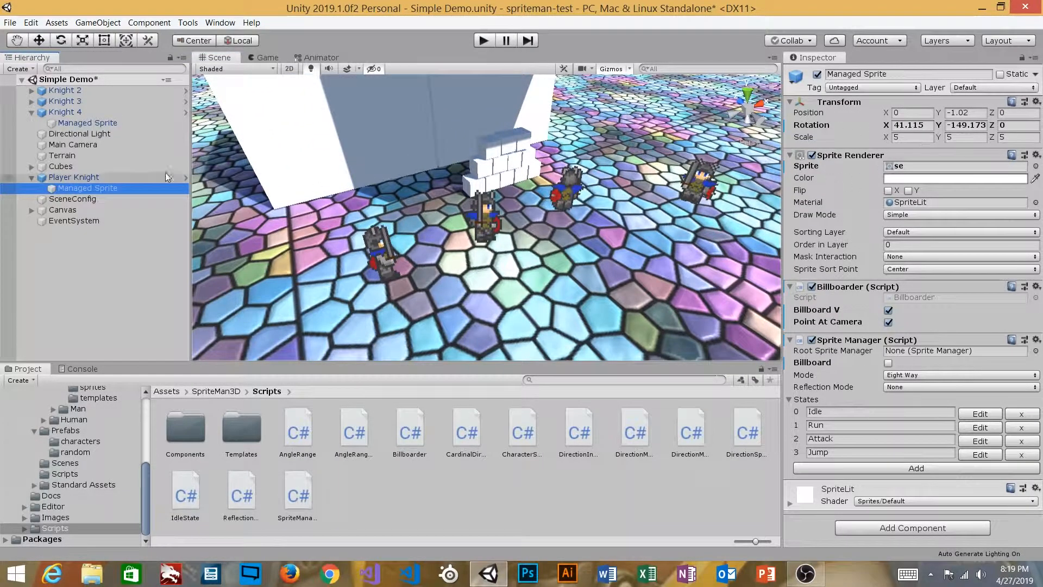
Untick Billboard V on the Person 3D Sprite prefab's Managed Sprite and return to Simple Demo
{"action": "left_click", "coordinate": [852, 101]}
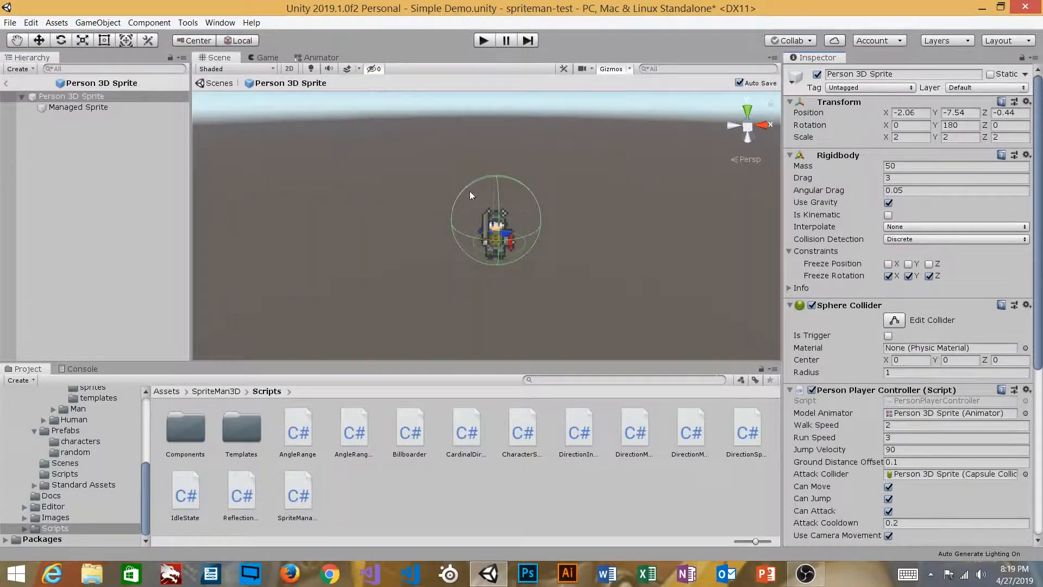
{"action": "left_click", "coordinate": [79, 107]}
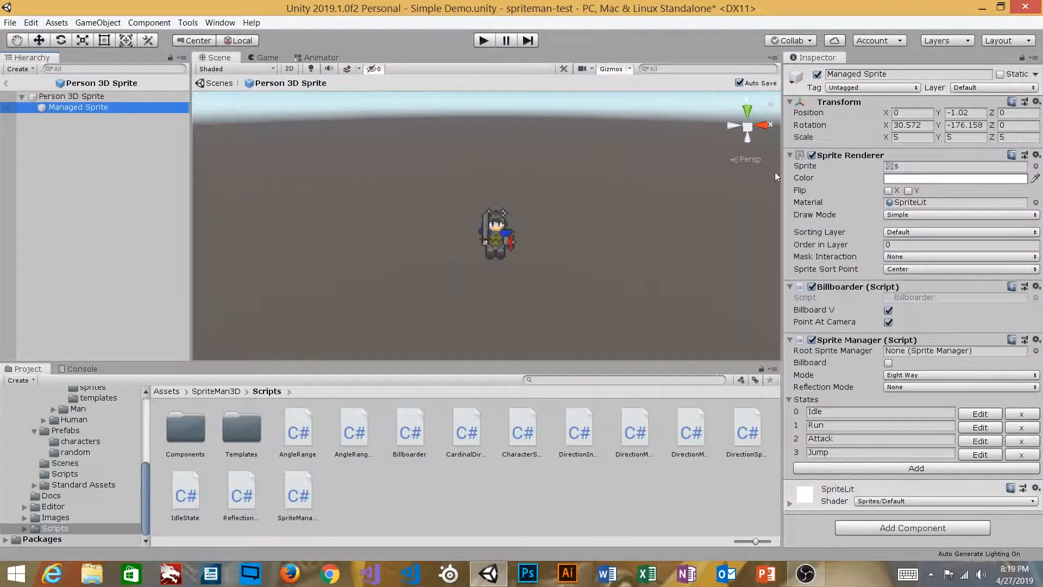
{"action": "left_click", "coordinate": [888, 311]}
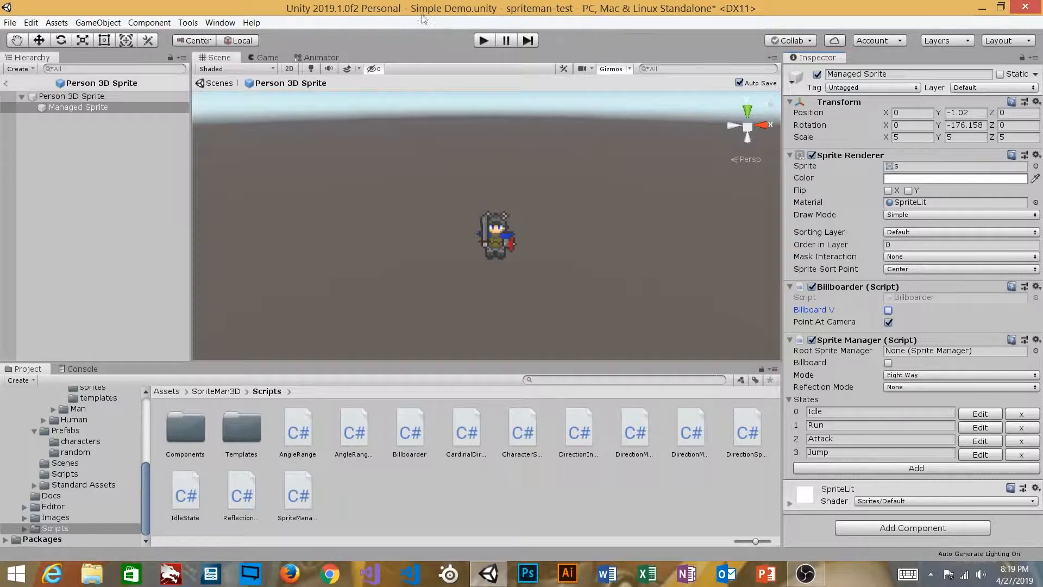
{"action": "left_click", "coordinate": [6, 85]}
{"action": "scroll", "coordinate": [456, 219], "scroll_direction": "up", "scroll_amount": 5}
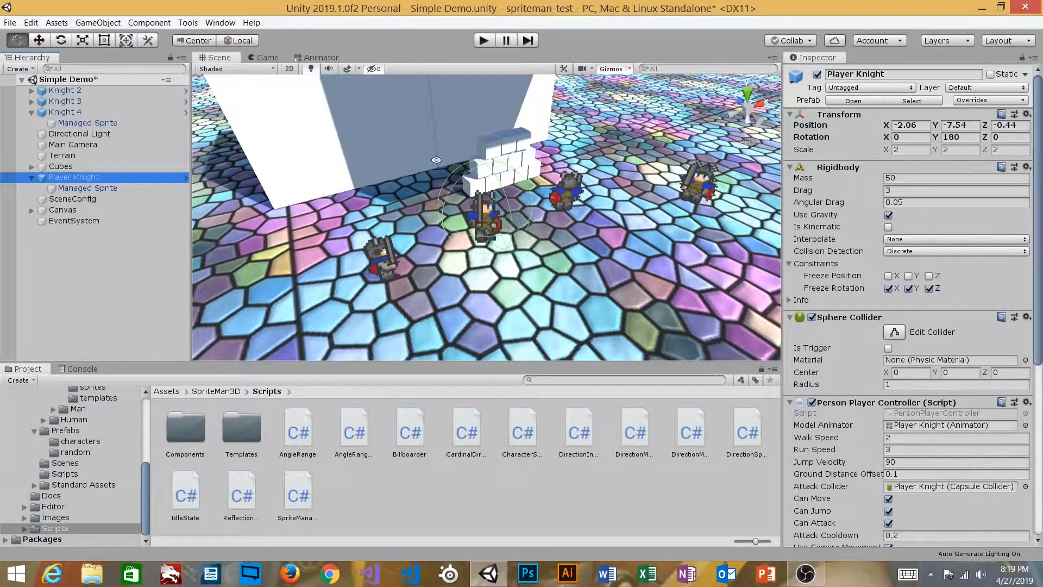
Select the player knight's Managed Sprite and untick Billboard V
{"action": "scroll", "coordinate": [457, 219], "scroll_direction": "down", "scroll_amount": 3}
{"action": "left_click", "coordinate": [87, 188]}
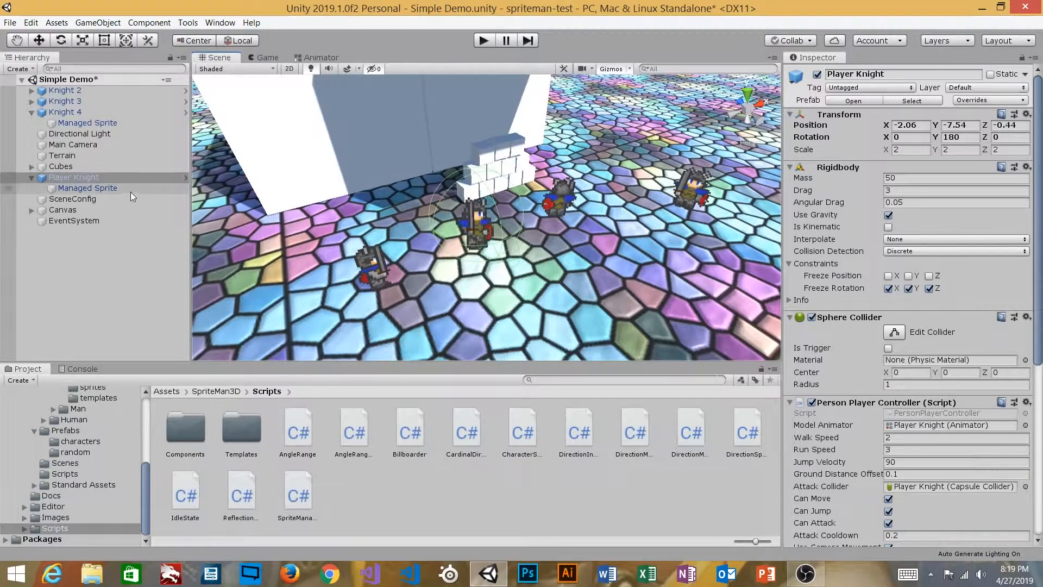
{"action": "left_click", "coordinate": [888, 310]}
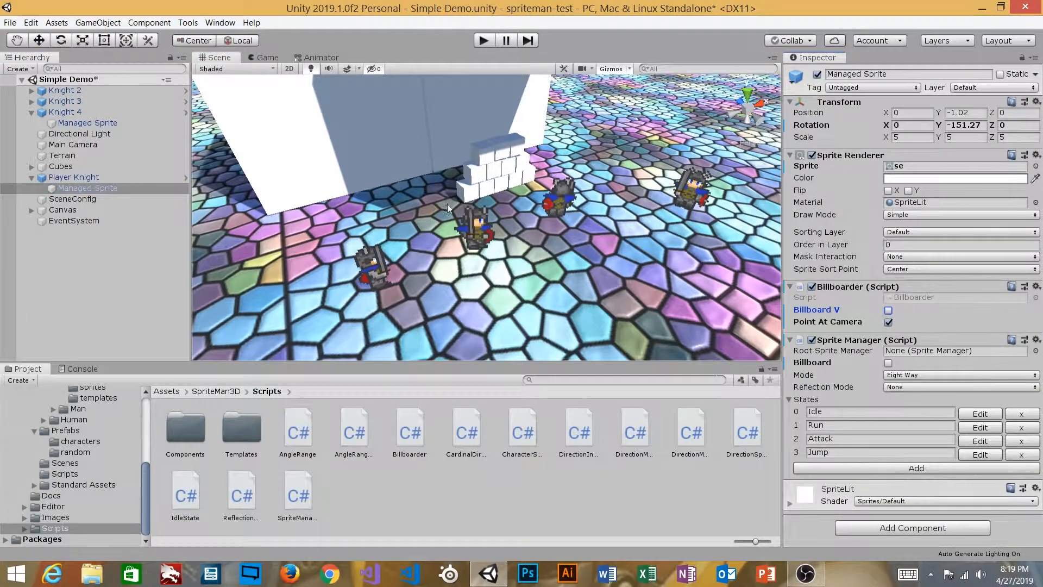
{"action": "scroll", "coordinate": [444, 239], "scroll_direction": "up", "scroll_amount": 4}
Orbit to compare the knights' facing, untick Point At Camera, and select Player Knight
{"action": "left_click_drag", "start_coordinate": [445, 240], "coordinate": [440, 188], "text": "alt"}
{"action": "left_click_drag", "start_coordinate": [565, 194], "coordinate": [399, 193]}
{"action": "middle_click_drag", "start_coordinate": [399, 193], "coordinate": [529, 187], "text": "alt"}
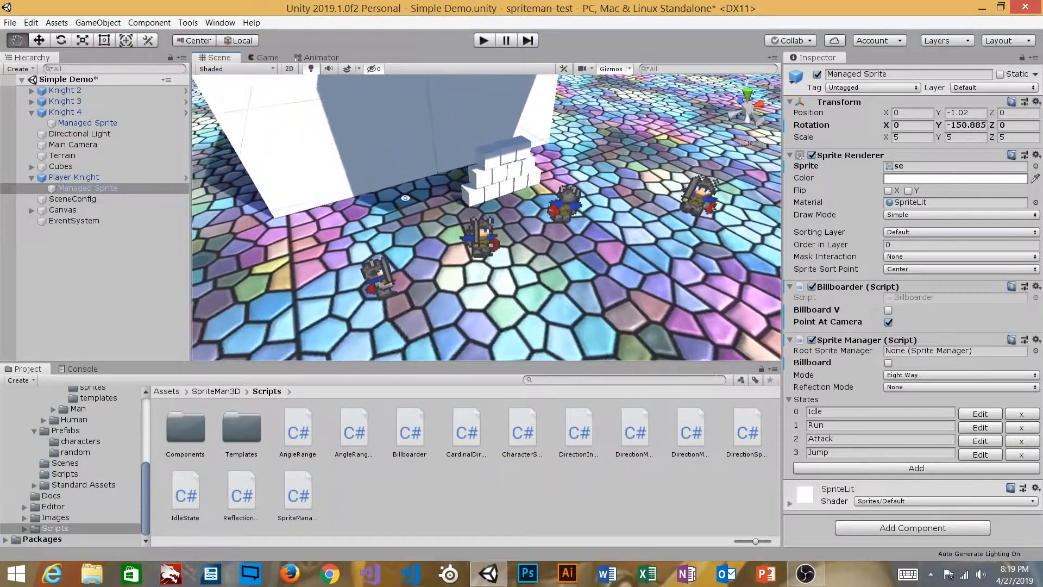
{"action": "middle_click_drag", "start_coordinate": [681, 252], "coordinate": [592, 248], "text": "alt"}
{"action": "left_click_drag", "start_coordinate": [560, 251], "coordinate": [540, 266], "text": "alt"}
{"action": "right_click_drag", "start_coordinate": [542, 266], "coordinate": [593, 240], "text": "alt"}
{"action": "mouse_move", "coordinate": [611, 230]}
{"action": "middle_mouse_down", "text": "alt"}
{"action": "mouse_move", "coordinate": [560, 247]}
{"action": "mouse_move", "coordinate": [608, 227]}
{"action": "middle_mouse_up", "text": "alt"}
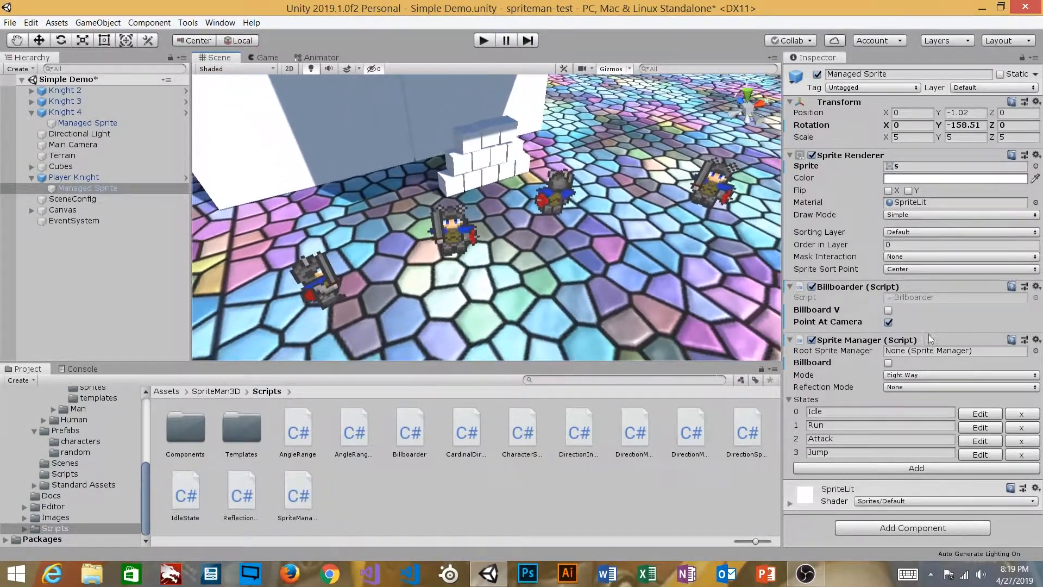
{"action": "left_click", "coordinate": [888, 322]}
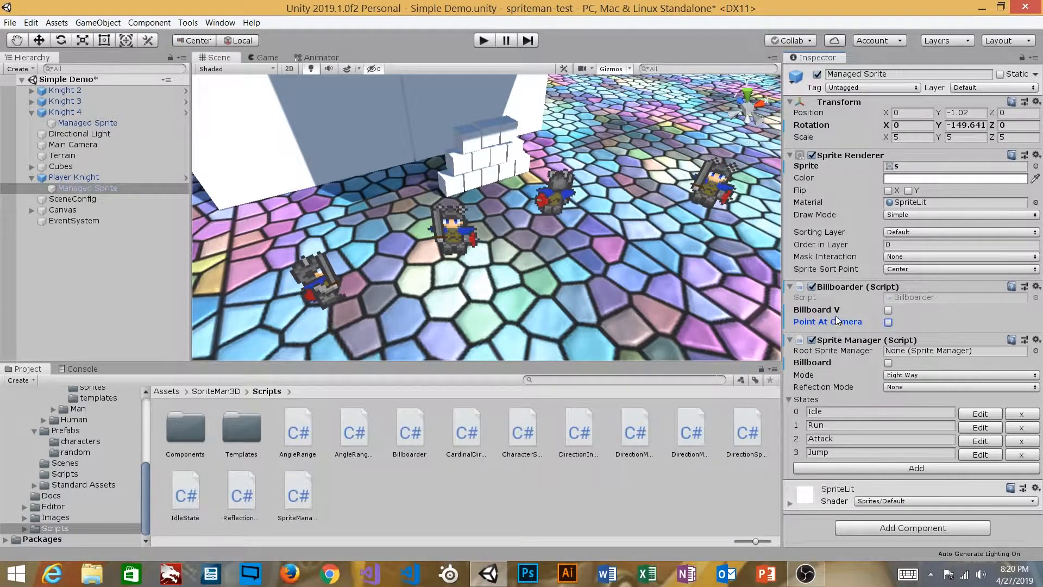
{"action": "left_click", "coordinate": [74, 178]}
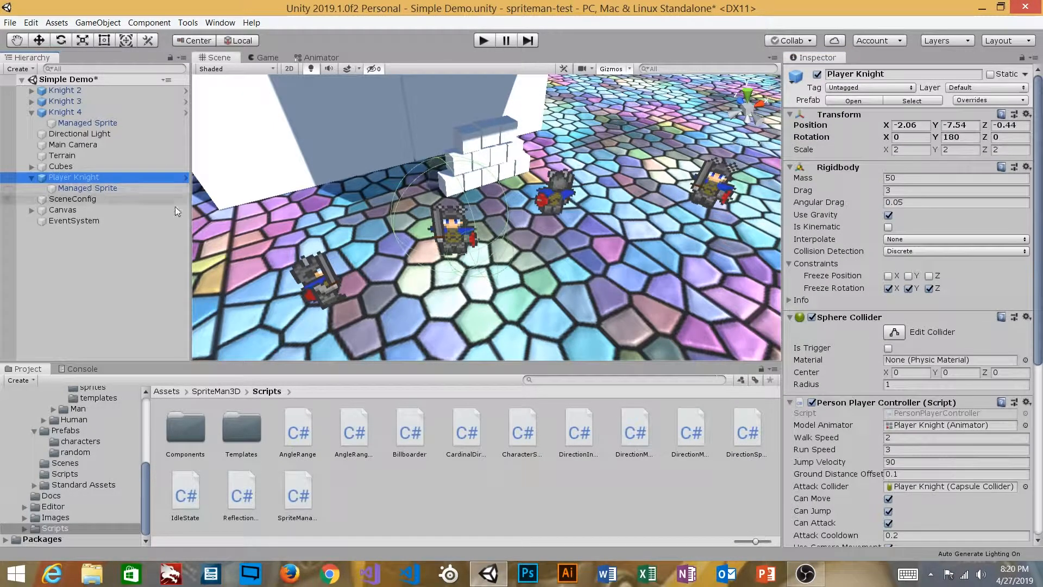
In the Person 3D Sprite prefab, switch Managed Sprite to Billboard V instead of Point At Camera
{"action": "left_click", "coordinate": [852, 101]}
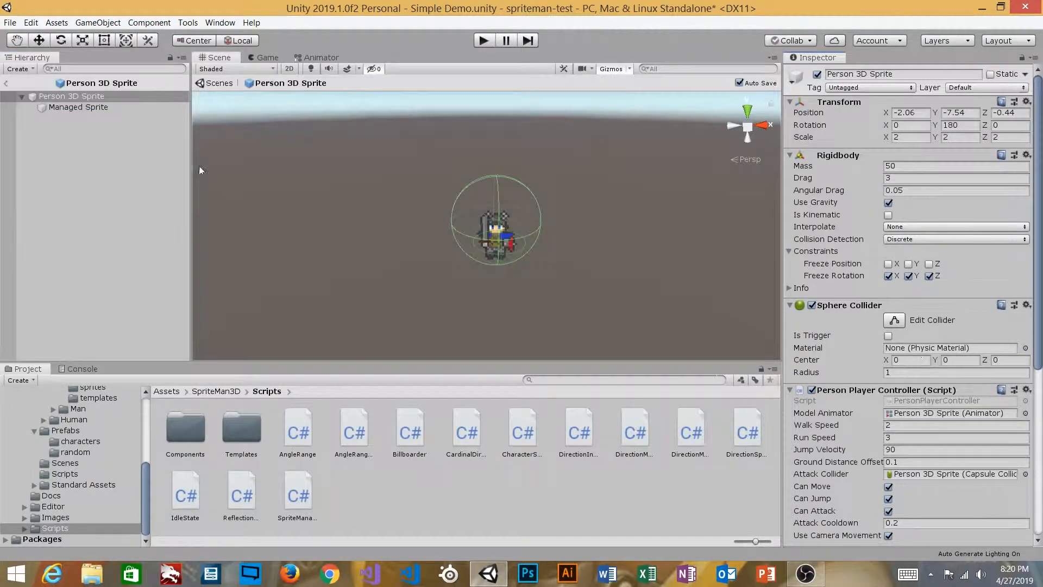
{"action": "left_click", "coordinate": [79, 107]}
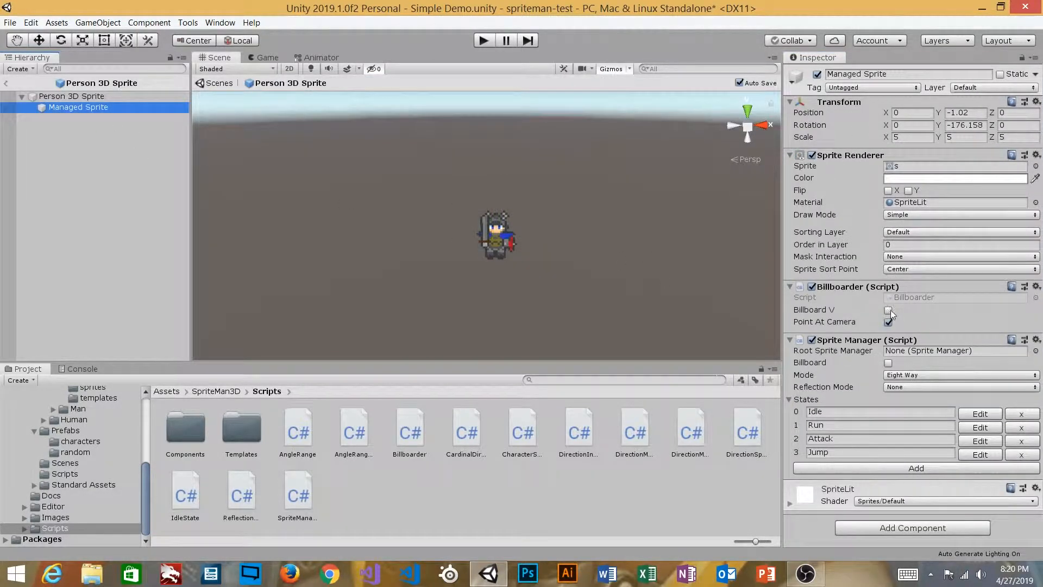
{"action": "left_click", "coordinate": [889, 311]}
{"action": "left_click", "coordinate": [888, 322]}
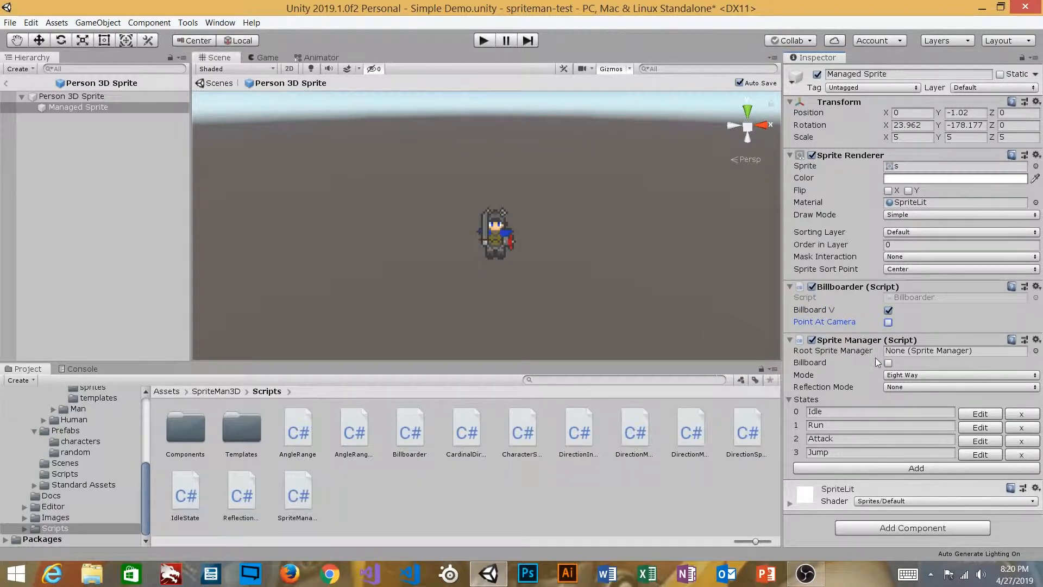
{"action": "left_click", "coordinate": [6, 83]}
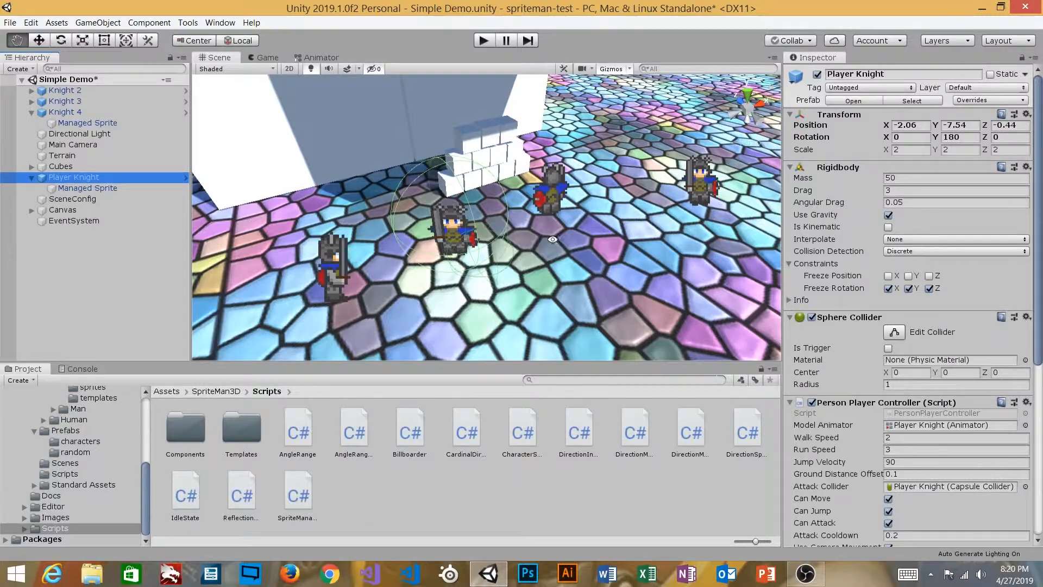
Turn on Billboard V for the Player Knight's Managed Sprite
{"action": "middle_click_drag", "start_coordinate": [552, 239], "coordinate": [540, 212]}
{"action": "left_click", "coordinate": [87, 189]}
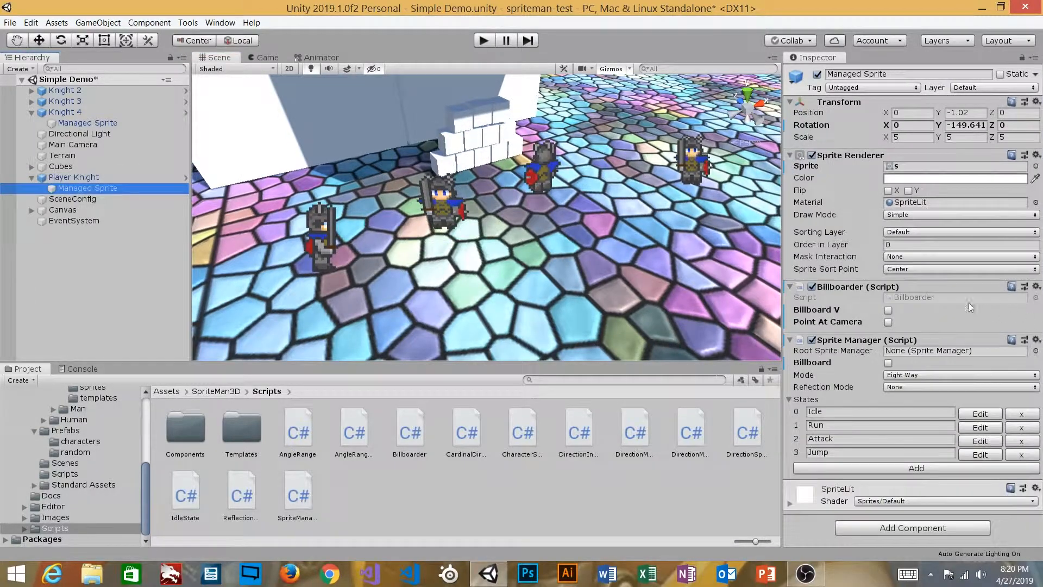
{"action": "left_click", "coordinate": [888, 311]}
Orbit and zoom to a centred, front-on view of the knights, then select Knight 4
{"action": "left_click_drag", "start_coordinate": [554, 239], "coordinate": [490, 226], "text": "alt"}
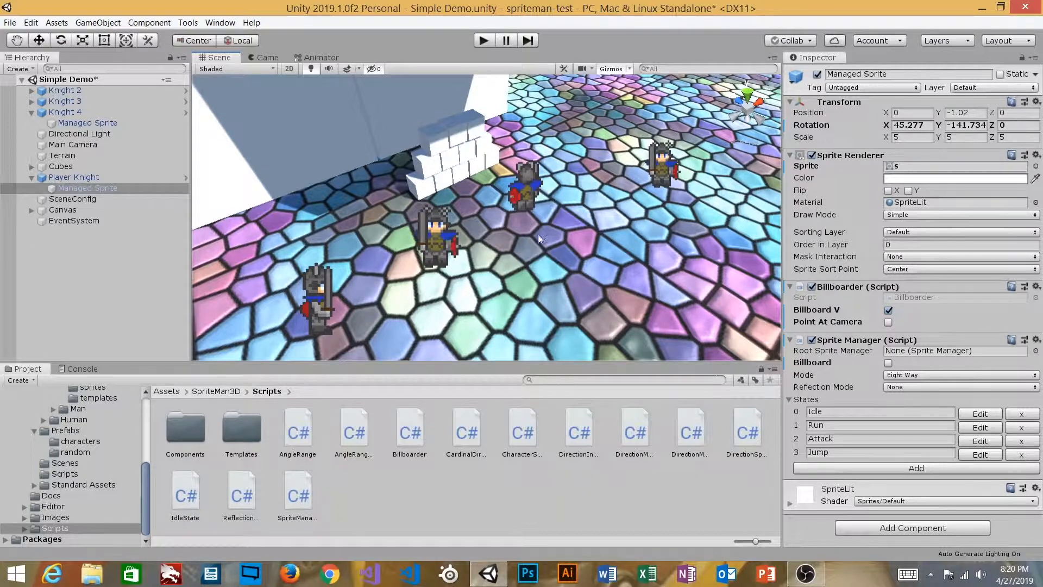
{"action": "left_click_drag", "start_coordinate": [619, 198], "coordinate": [495, 145], "text": "alt"}
{"action": "scroll", "coordinate": [494, 145], "scroll_direction": "up", "scroll_amount": 3}
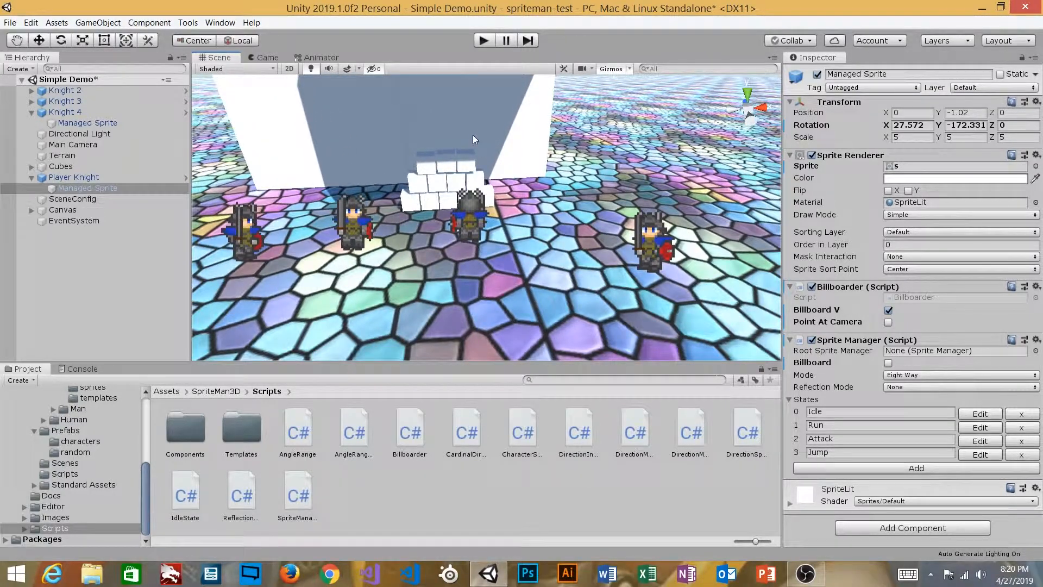
{"action": "middle_click_drag", "start_coordinate": [412, 130], "coordinate": [443, 129]}
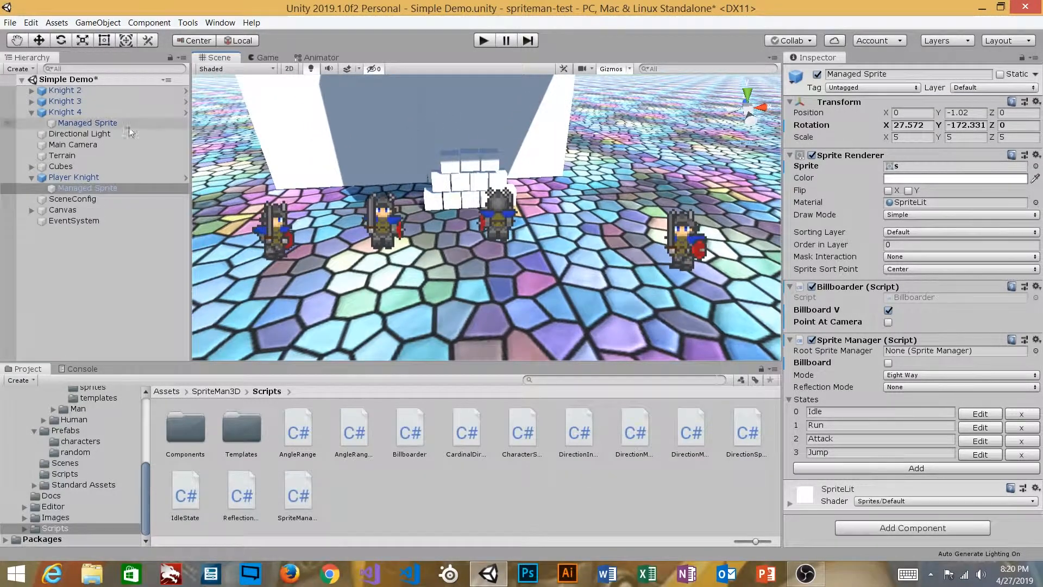
{"action": "left_click", "coordinate": [68, 110]}
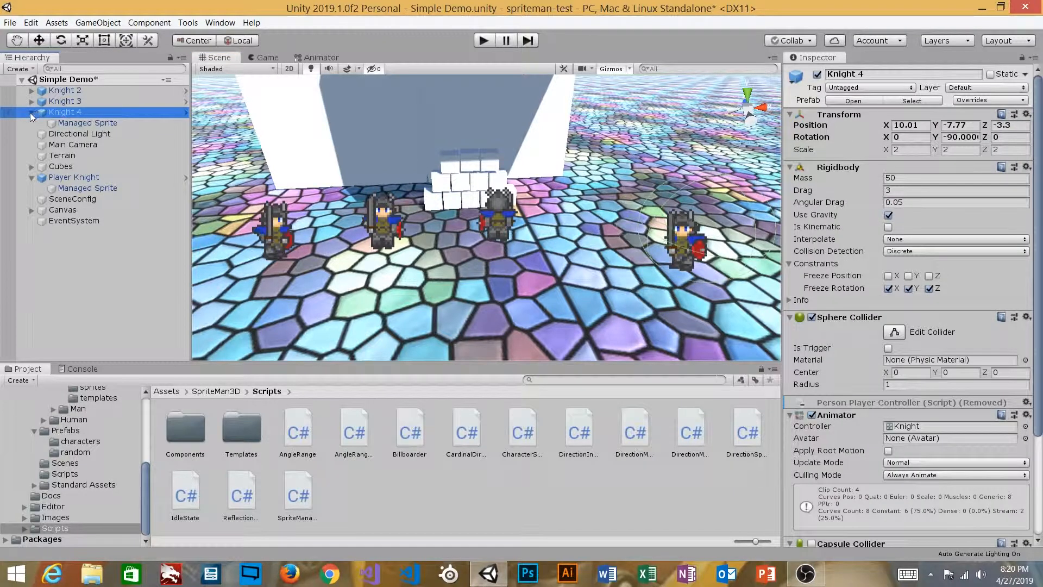
Select Player Knight and locate its PersonPlayerController script in the Project panel
{"action": "left_click", "coordinate": [78, 177]}
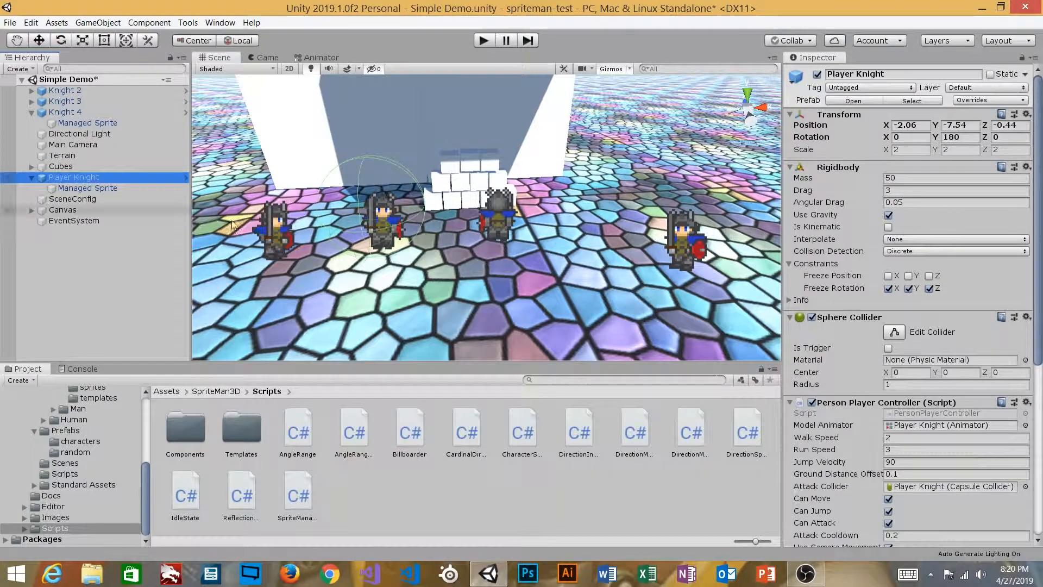
{"action": "left_click", "coordinate": [843, 354]}
{"action": "scroll", "coordinate": [843, 354], "scroll_direction": "down", "scroll_amount": 5}
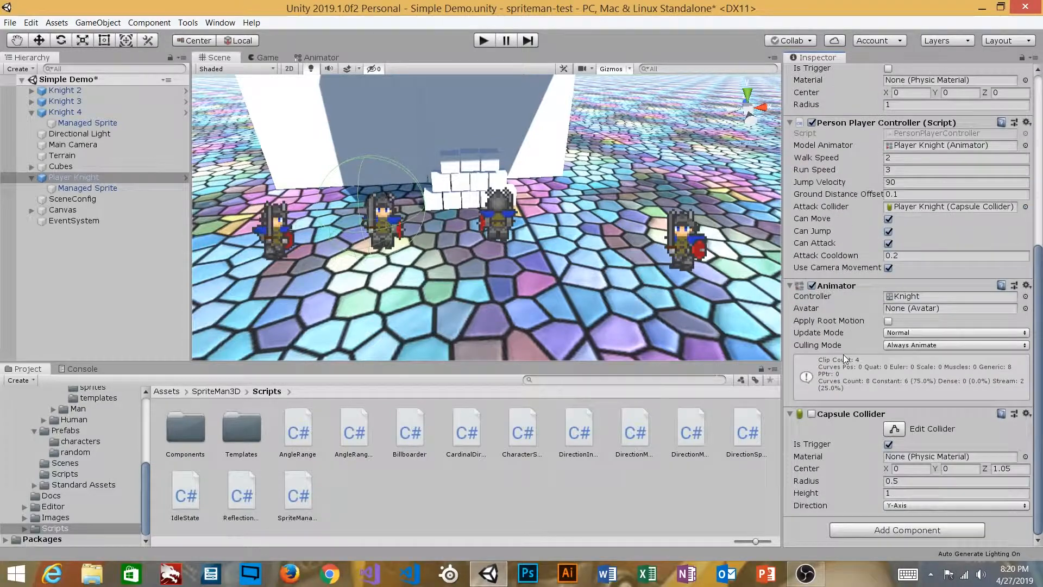
{"action": "scroll", "coordinate": [842, 354], "scroll_direction": "up", "scroll_amount": 3}
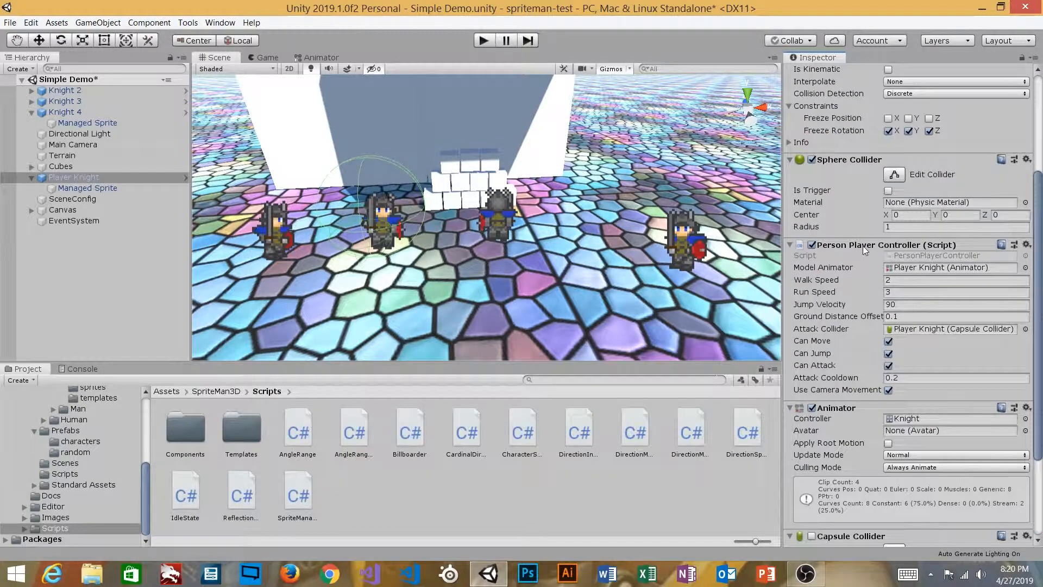
{"action": "left_click", "coordinate": [899, 256]}
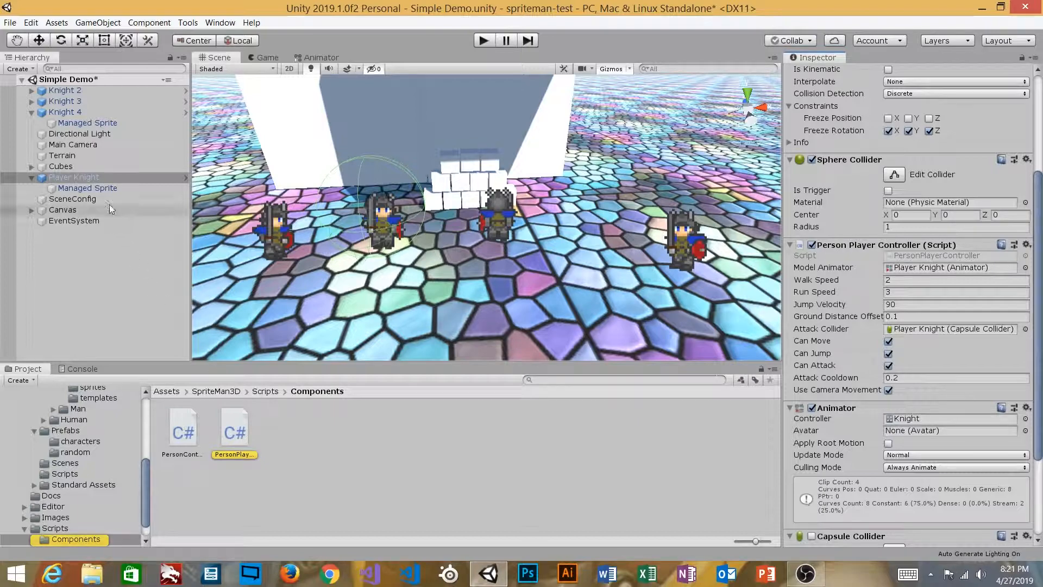
Play-test the scene, walking the knight around with WASD, then stop play mode
{"action": "left_click", "coordinate": [483, 41]}
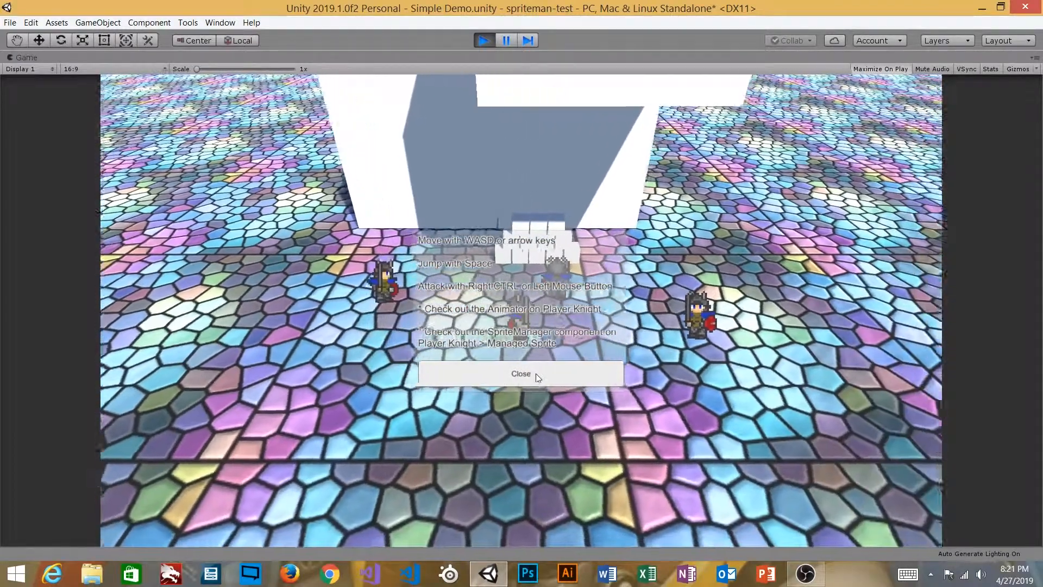
{"action": "left_click", "coordinate": [533, 374]}
{"action": "key", "text": "s"}
{"action": "key", "text": "a"}
{"action": "key", "text": "w"}
{"action": "key", "text": "d"}
{"action": "key", "text": "s"}
{"action": "key", "text": "a"}
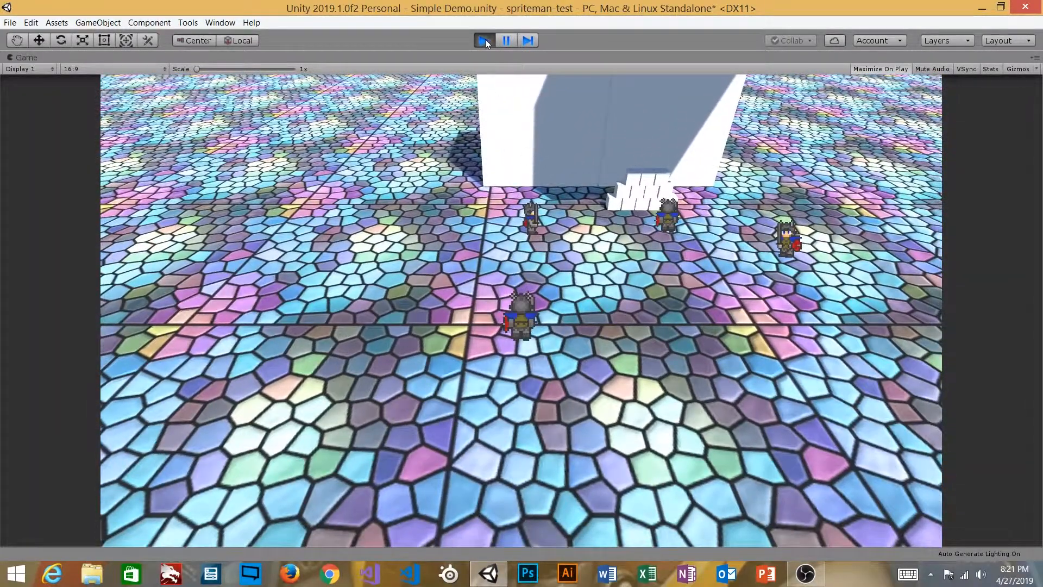
{"action": "left_click", "coordinate": [483, 40]}
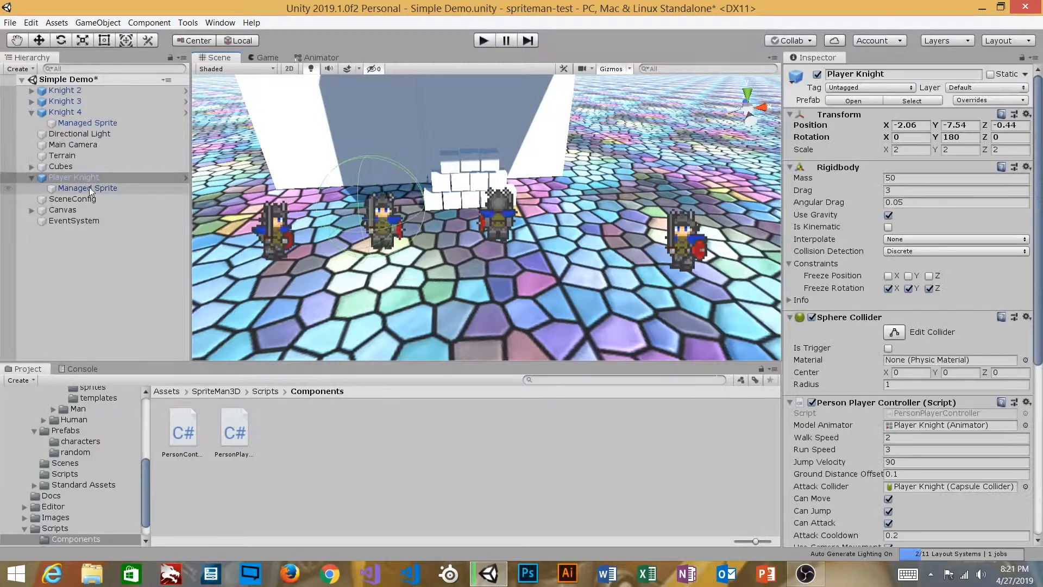
{"action": "left_click", "coordinate": [904, 412]}
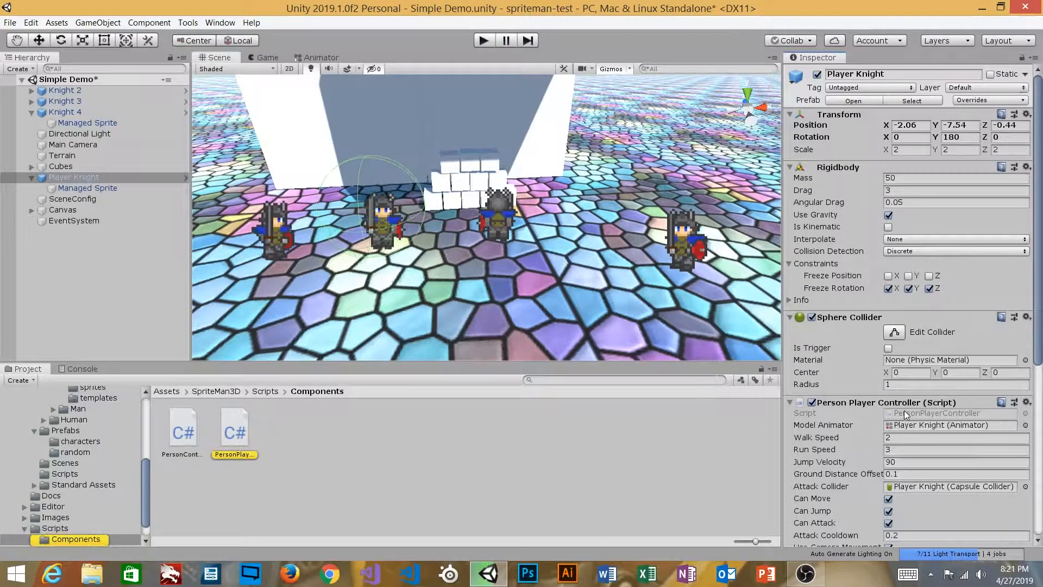
{"action": "scroll", "coordinate": [904, 410], "scroll_direction": "down", "scroll_amount": 5}
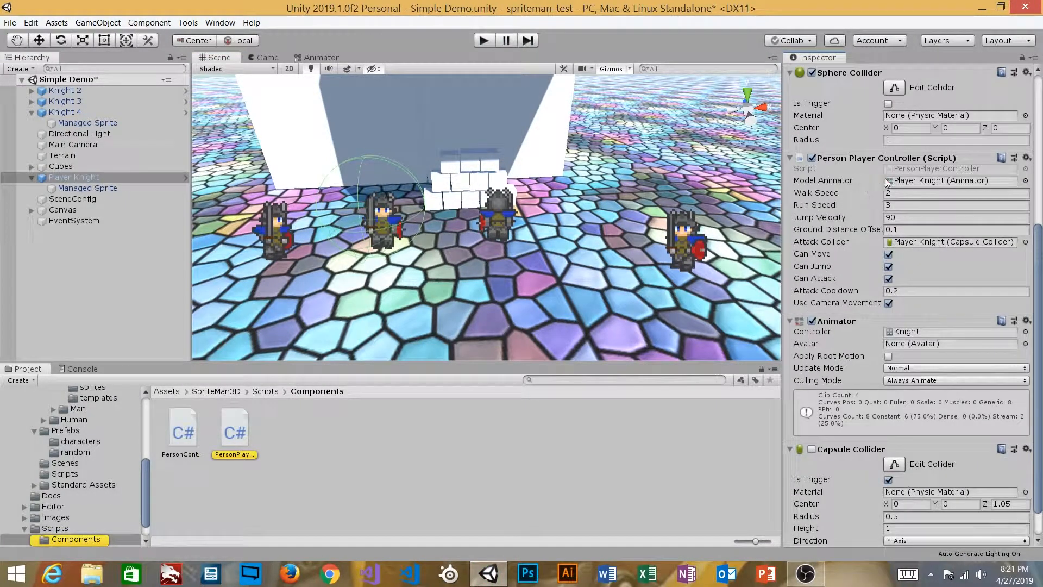
{"action": "left_click", "coordinate": [827, 196]}
{"action": "left_click", "coordinate": [829, 204]}
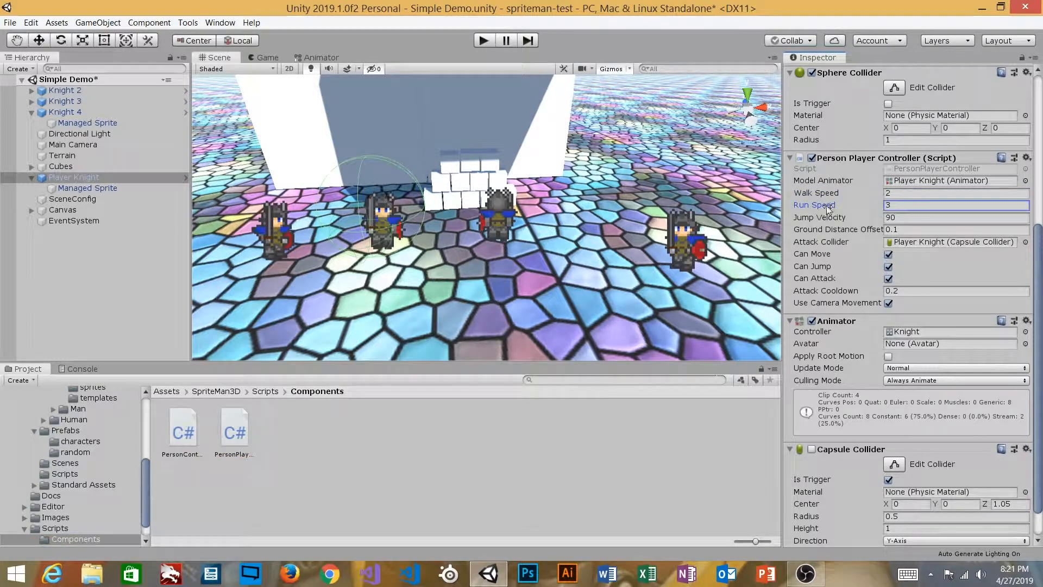
{"action": "left_click", "coordinate": [830, 216]}
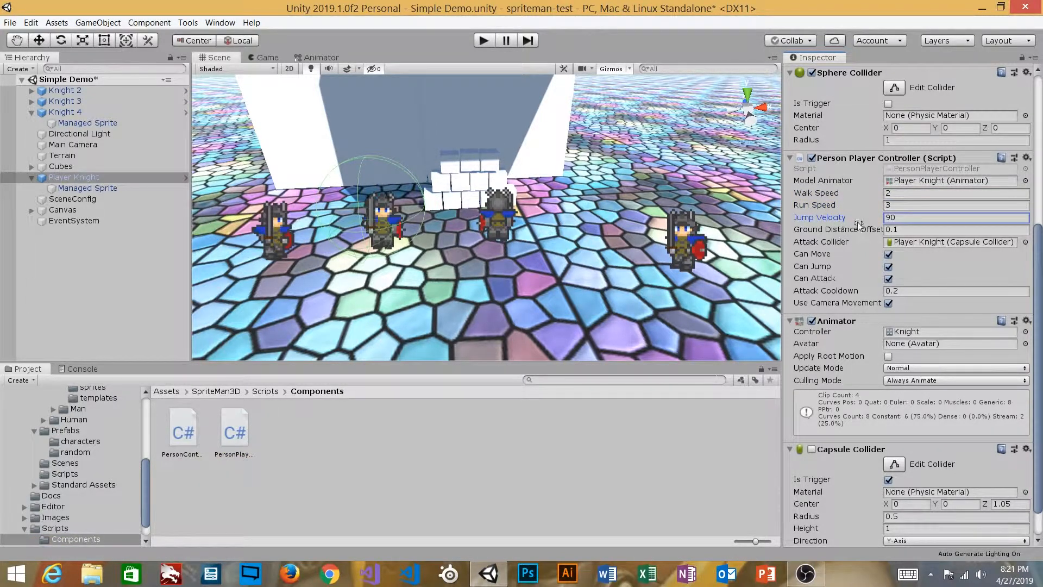
{"action": "left_click", "coordinate": [855, 231]}
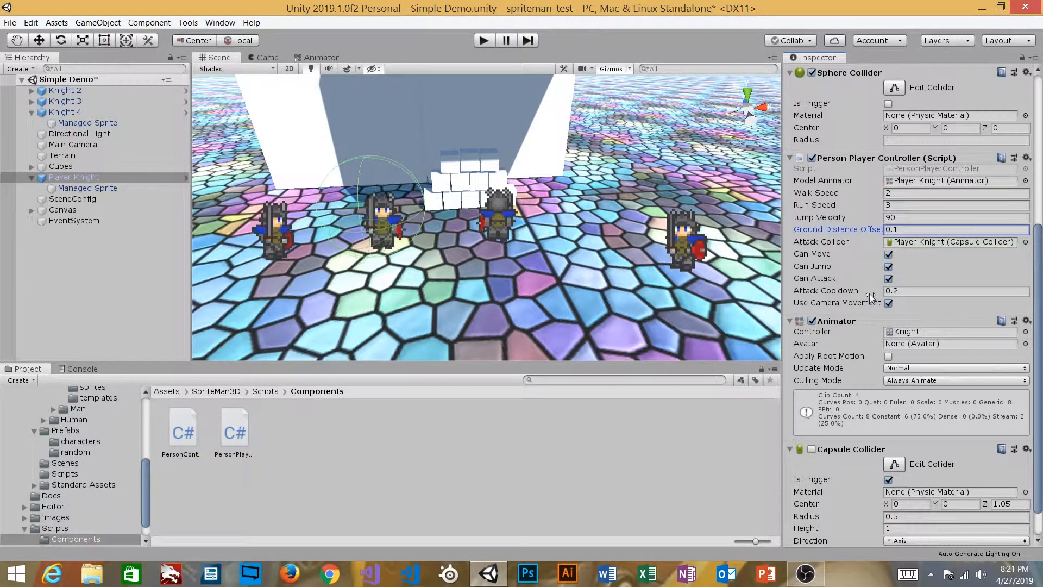